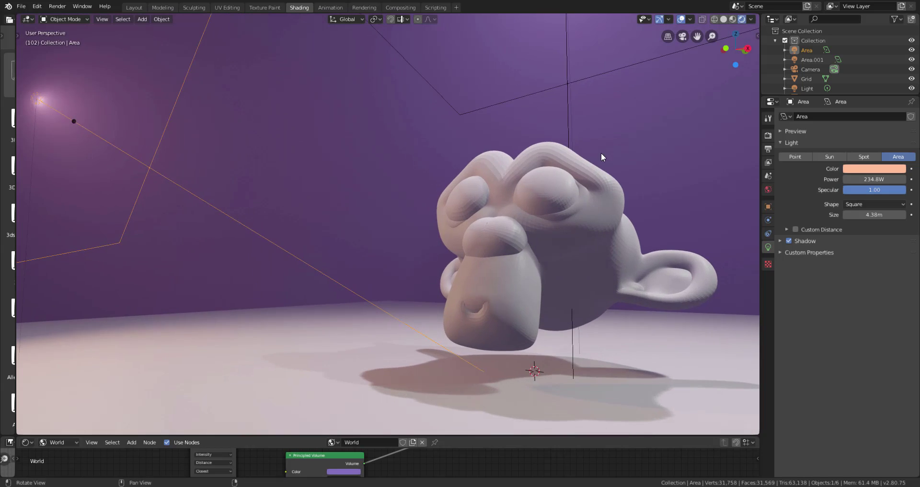
Step: Examine the lighting in the demo scenes, zooming in on the mouse, armchair and fireplace
scroll(581, 237, "up", 4)
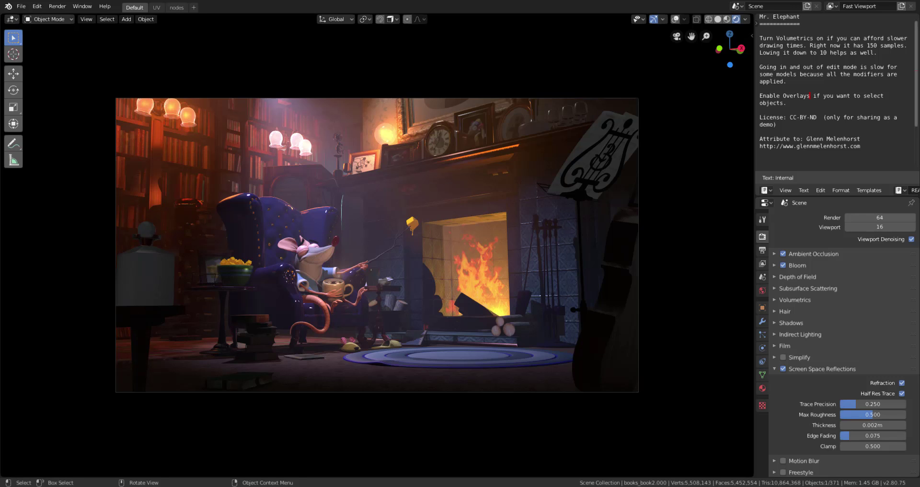
scroll(471, 225, "up", 3)
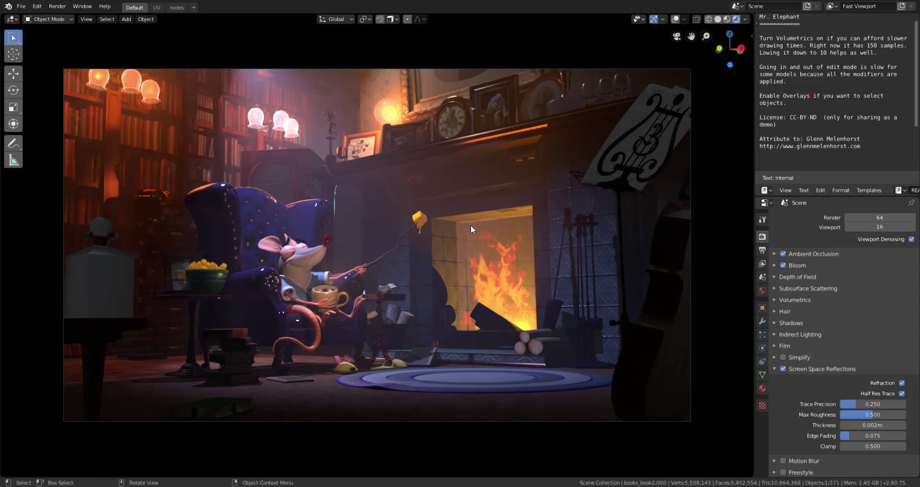
scroll(428, 142, "up", 2)
scroll(427, 142, "down", 2)
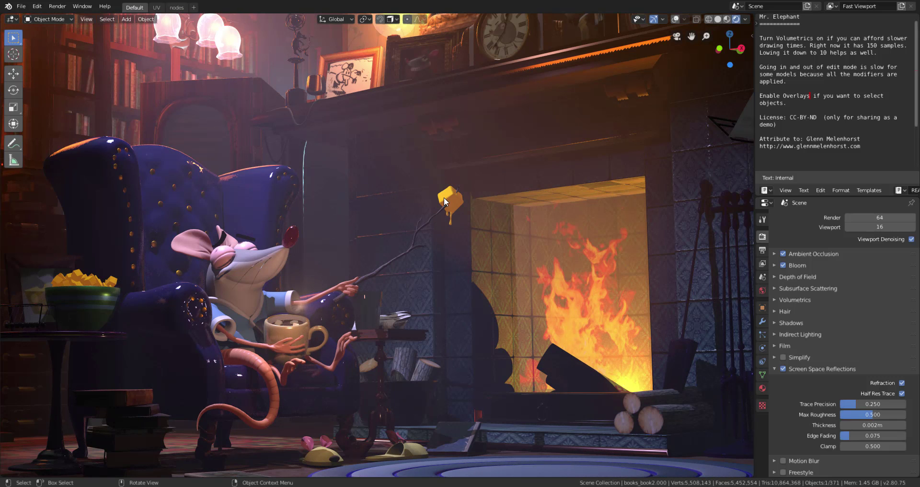
left_click(355, 269)
middle_click_drag(348, 287, 382, 183)
scroll(416, 205, "up", 3)
scroll(418, 221, "up", 3)
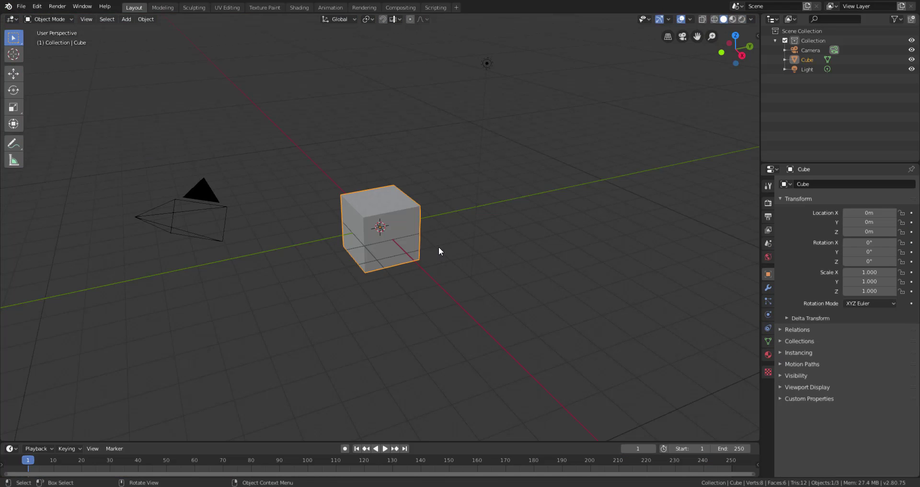
Step: Delete the default cube and add a mesh grid at the origin, scaled up about 9.2 times as a floor
key("Delete")
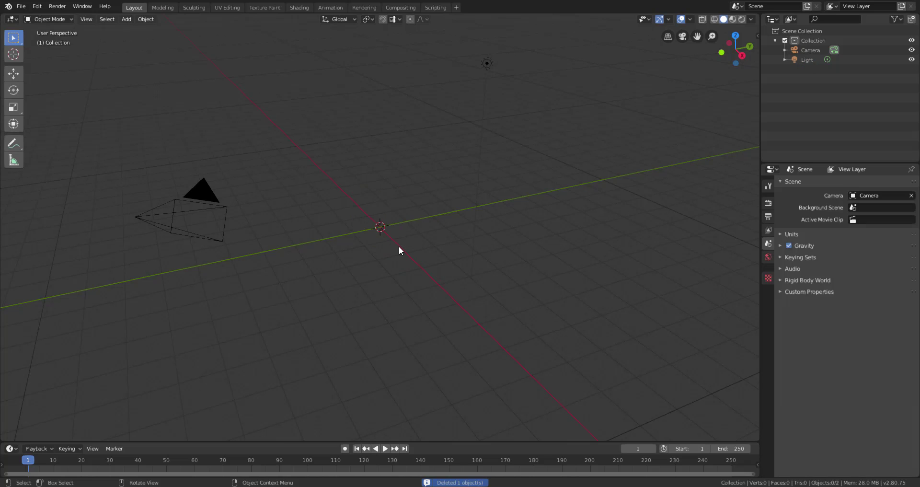
key("shift+a")
mouse_move(399, 246)
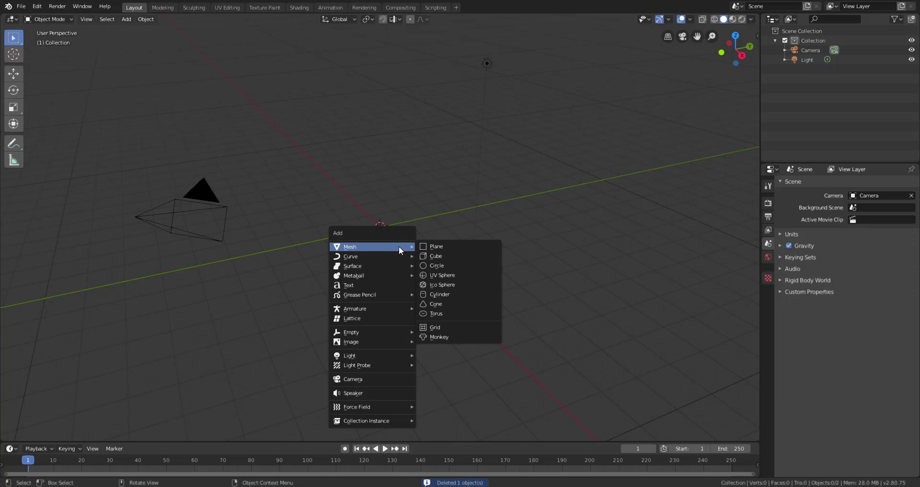
left_click(459, 327)
key("s")
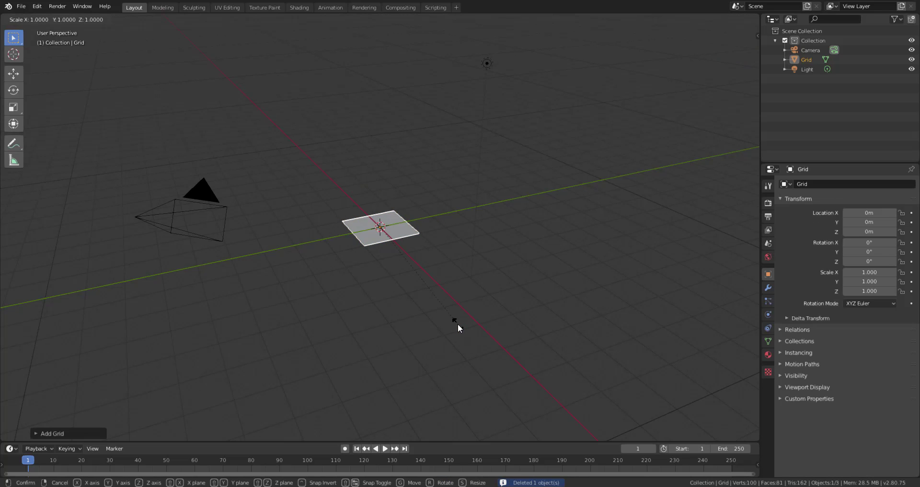
left_click(10, 297)
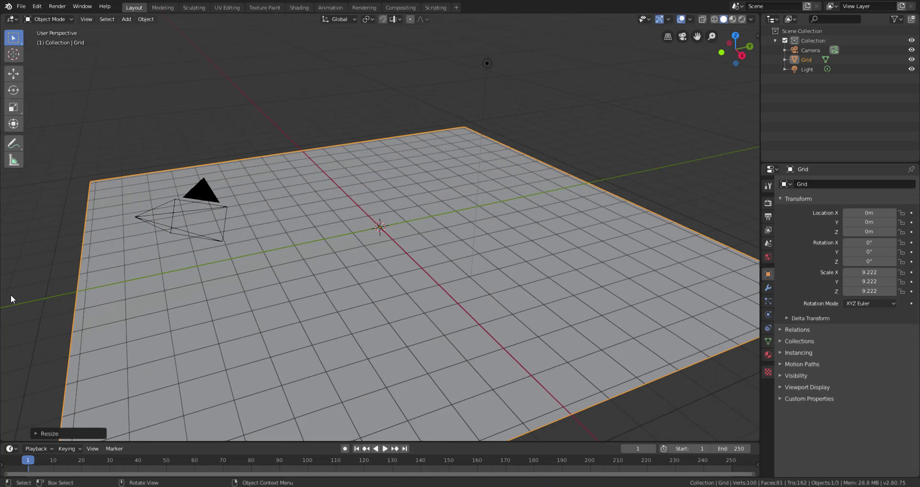
Step: Deselect the floor grid and add a monkey mesh at the origin
key("shift+a")
key("Escape")
left_click(203, 123)
key("shift+a")
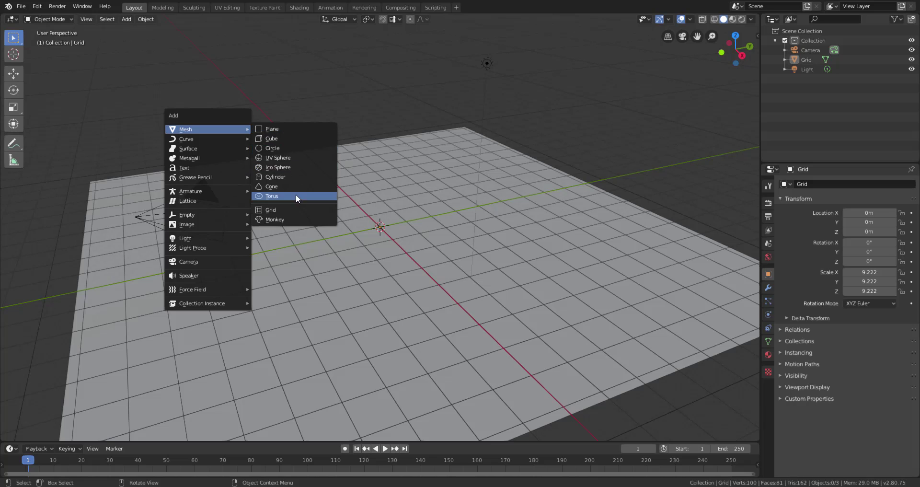
left_click(295, 217)
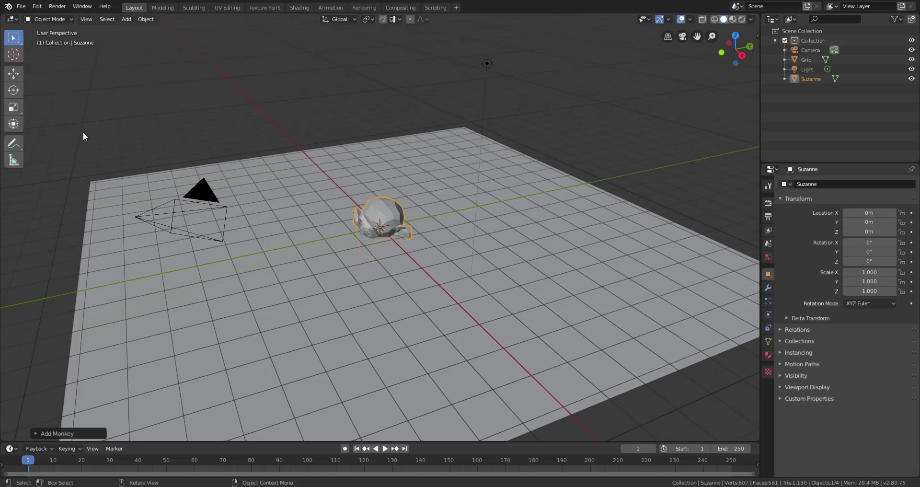
Step: Tilt the monkey head to about -33° on X and raise it to about 0.57 m on Z so it rests on the floor
left_click(13, 73)
scroll(382, 208, "up", 5)
left_click_drag(379, 189, 377, 125)
left_click(14, 90)
left_click_drag(347, 166, 375, 134)
right_click(350, 159)
key("w")
left_click(14, 73)
left_click_drag(388, 126, 384, 144)
middle_click_drag(384, 144, 148, 89)
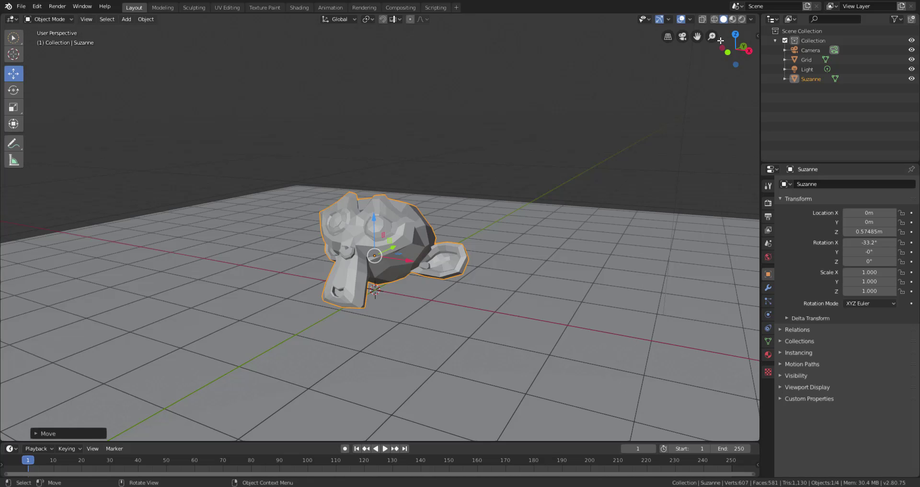
Step: Display the 3D viewport in rendered shading with both the monkey and the light in view
left_click(742, 20)
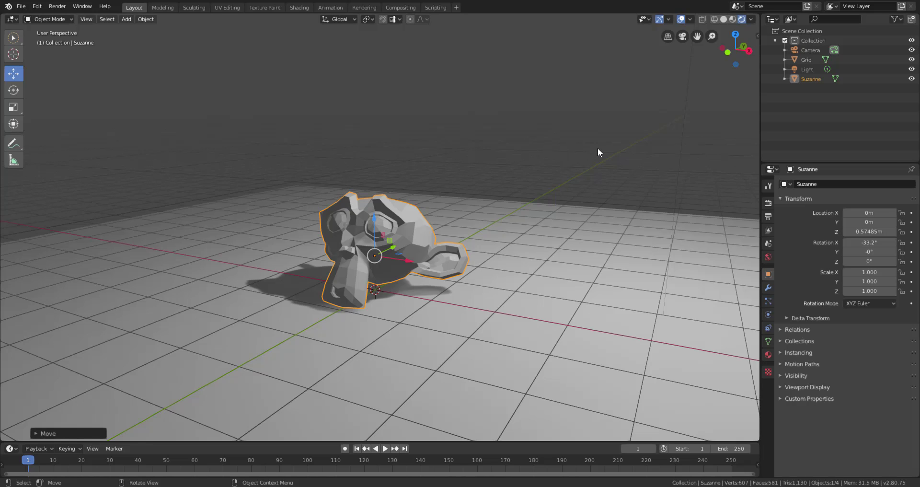
scroll(425, 181, "down", 5)
middle_click_drag(688, 130, 705, 163)
scroll(497, 154, "up", 5)
middle_click_drag(497, 154, 614, 328)
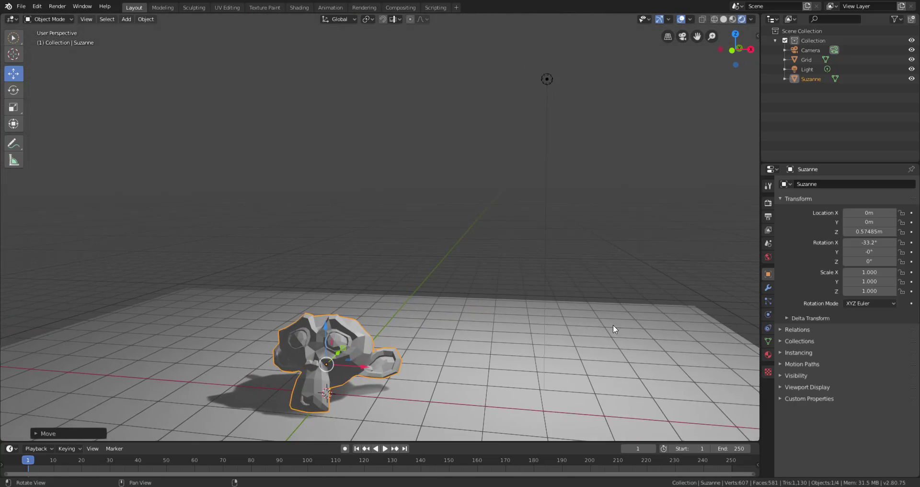
Step: Assign a Volume Scatter shader to the world's volume
left_click(770, 258)
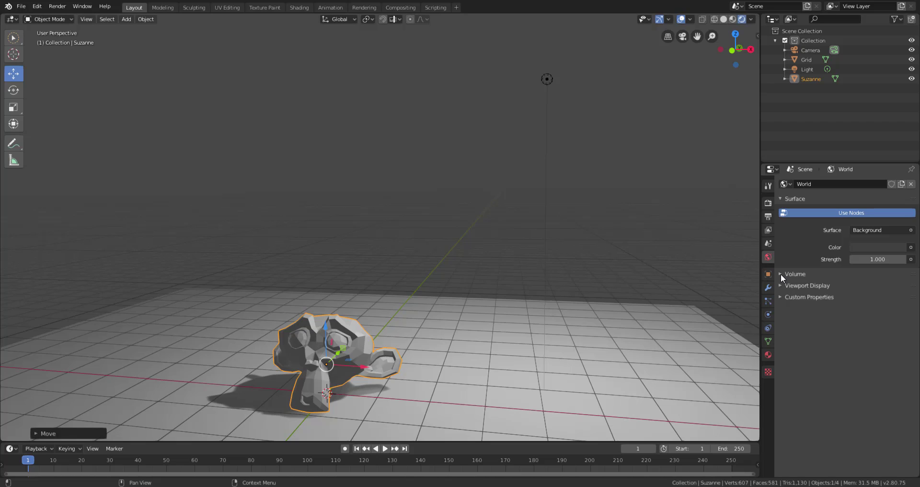
left_click(781, 275)
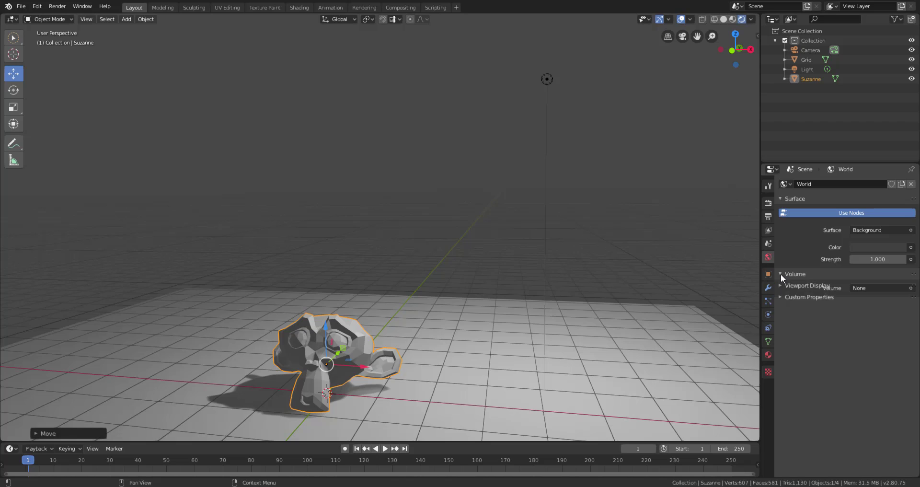
left_click(882, 289)
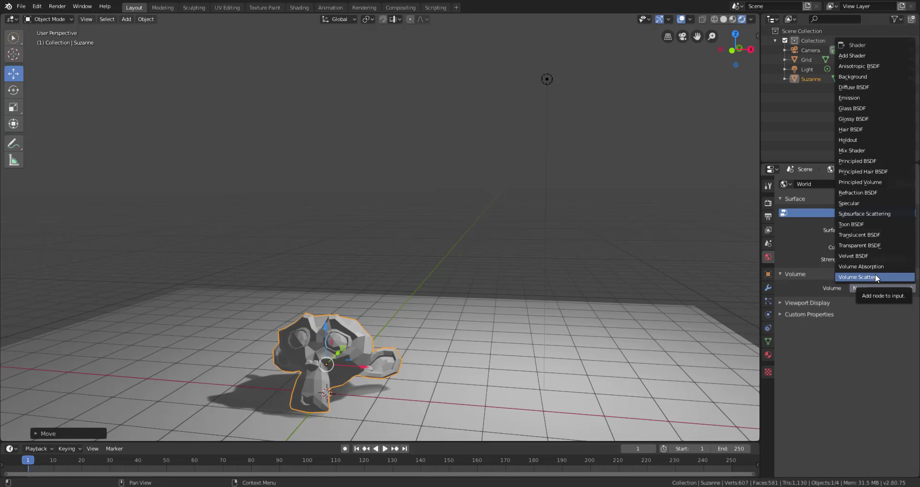
left_click(875, 276)
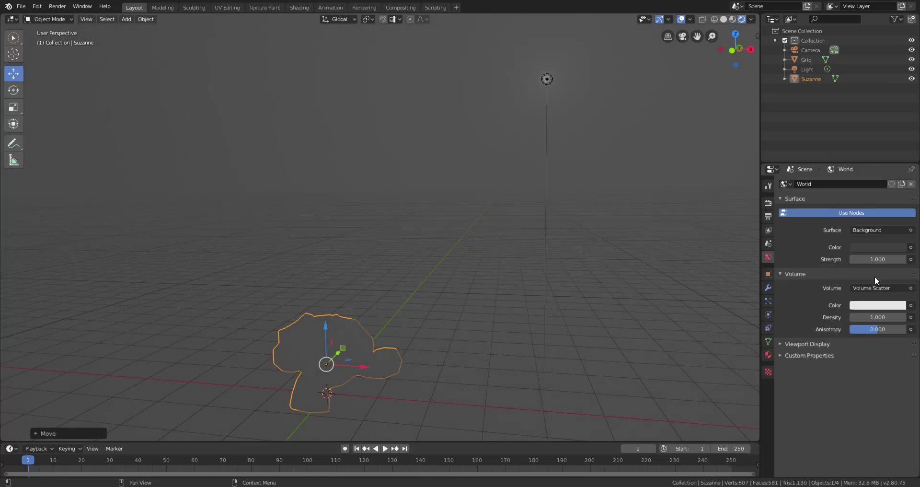
Step: Try a density of 0.2 for the world's volume scatter, viewing the monkey up close
middle_click_drag(396, 338, 382, 285)
scroll(454, 321, "up", 6)
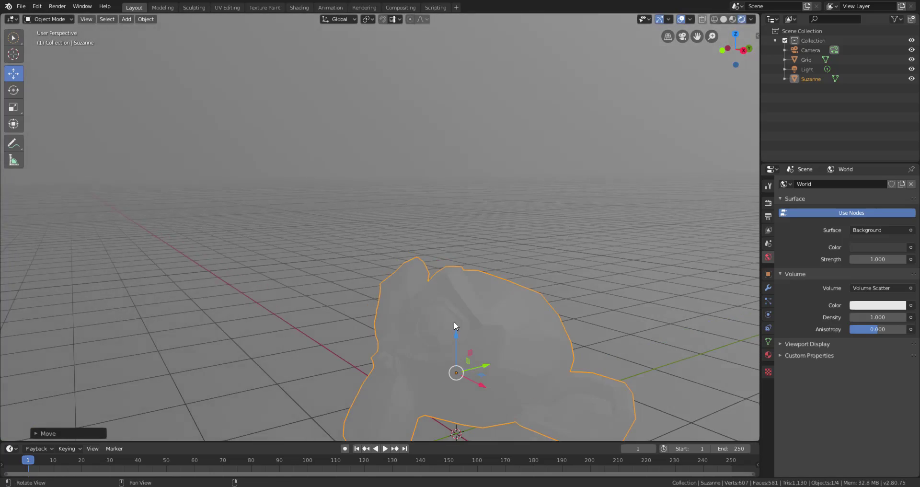
mouse_move(487, 297)
middle_mouse_down()
mouse_move(508, 269)
mouse_move(473, 295)
mouse_move(120, 292)
mouse_move(278, 294)
mouse_move(378, 321)
mouse_move(502, 301)
mouse_move(485, 283)
middle_mouse_up()
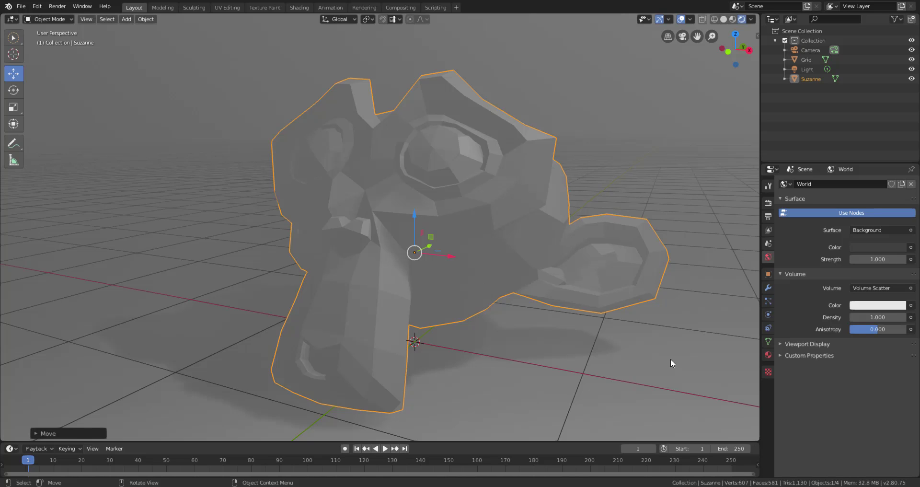
left_click(877, 317)
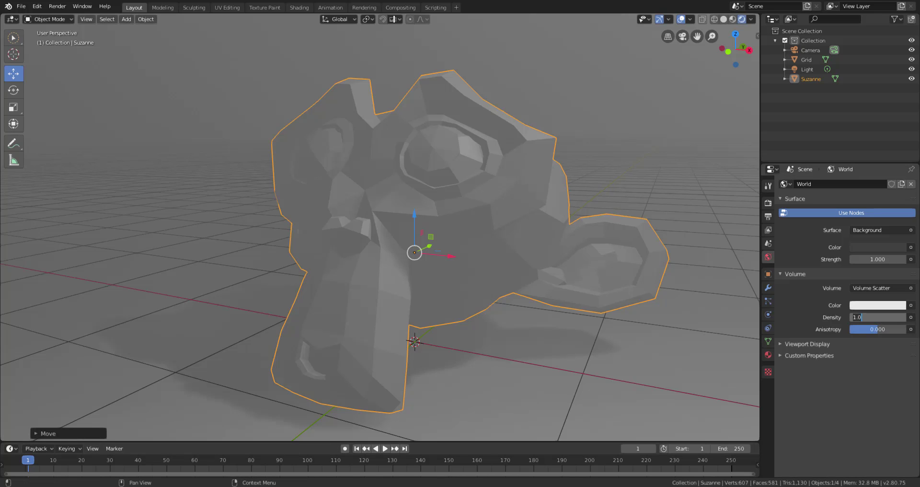
type("0.2")
key("Return")
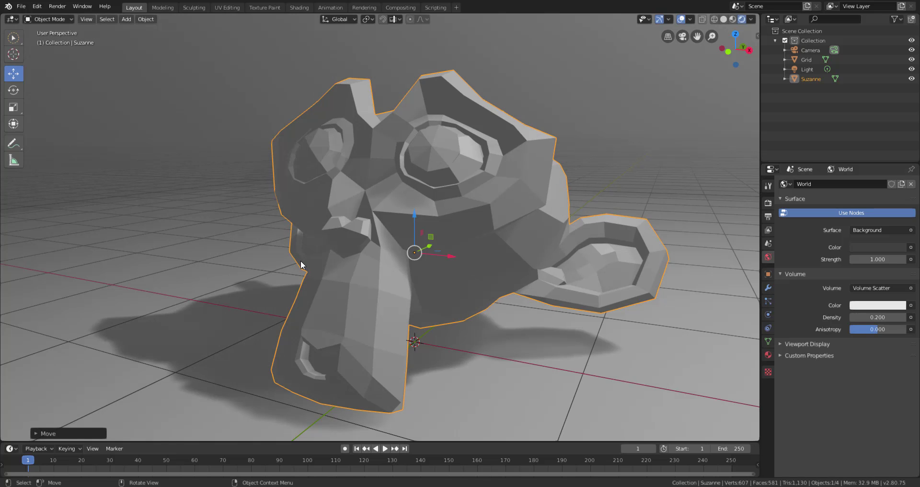
Step: Set the world's volume scatter density to 0.08
scroll(301, 260, "down", 10)
scroll(401, 300, "up", 4)
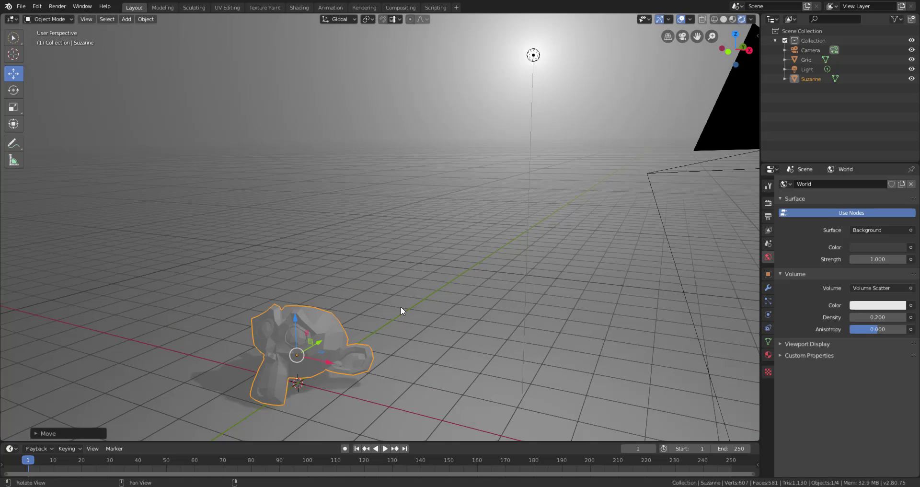
left_click(885, 317)
type("0")
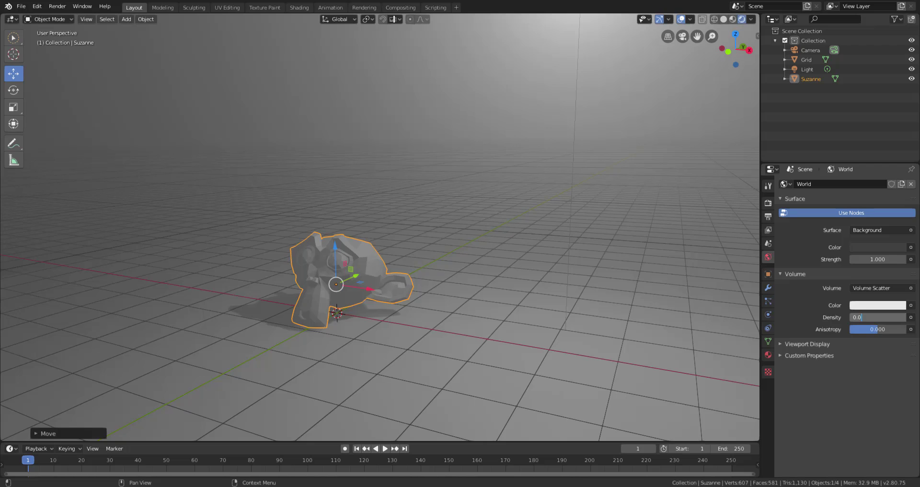
key("Return")
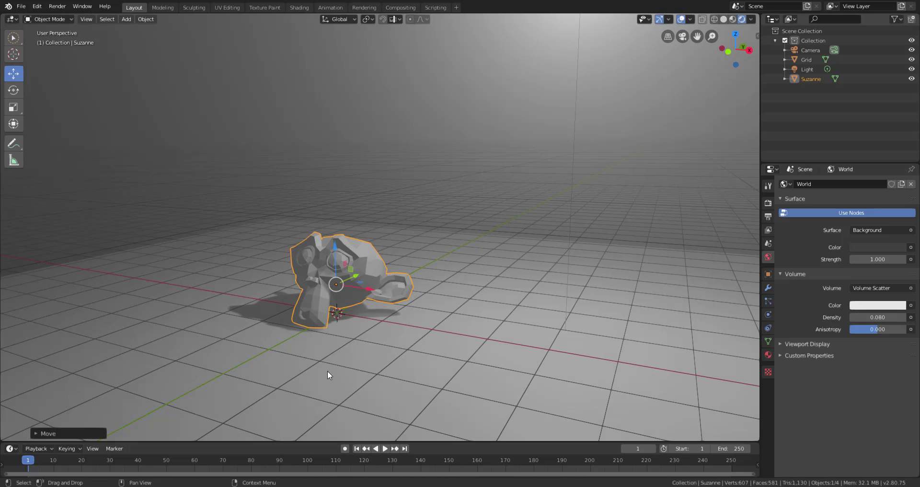
Step: Add an area light about 4.38 m in size and move it above the floor, off to the side of the monkey
scroll(370, 308, "down", 4)
middle_click_drag(489, 305, 444, 219)
left_click(412, 184)
middle_click_drag(382, 151, 333, 205)
scroll(353, 230, "up", 2)
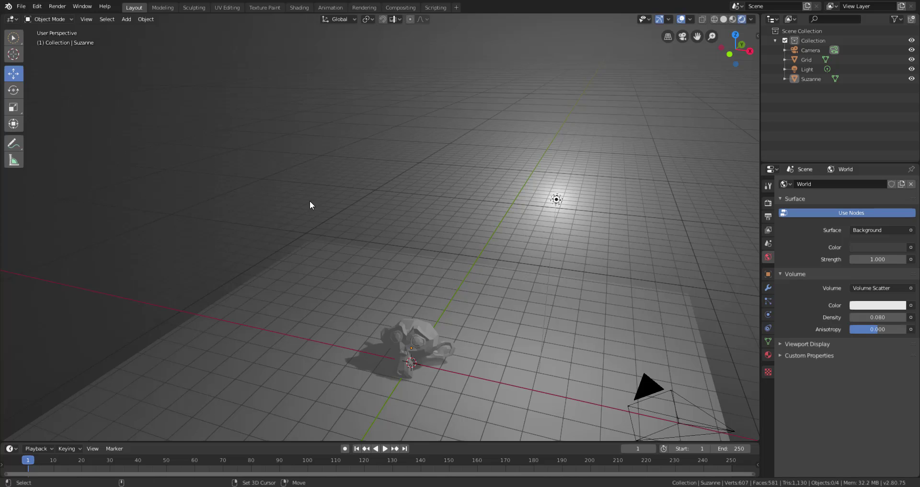
key("shift+a")
mouse_move(287, 310)
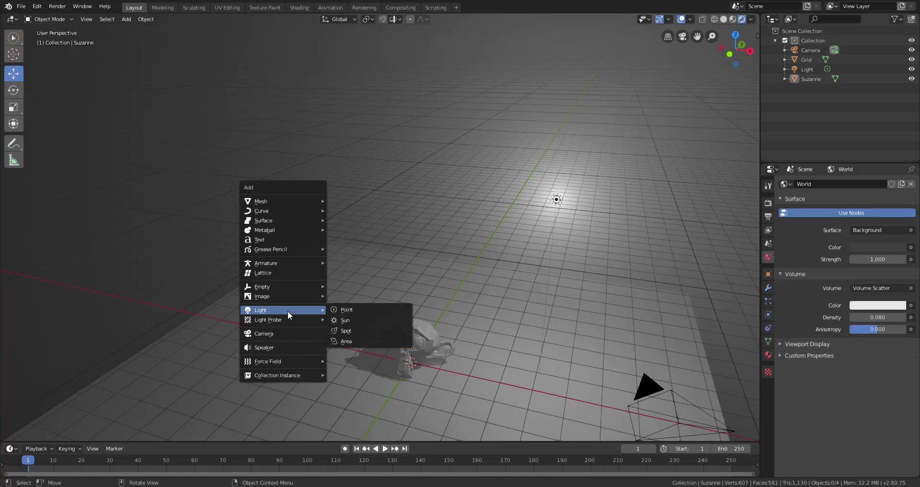
left_click(355, 339)
left_click_drag(413, 331, 413, 208)
left_click_drag(448, 248, 291, 201)
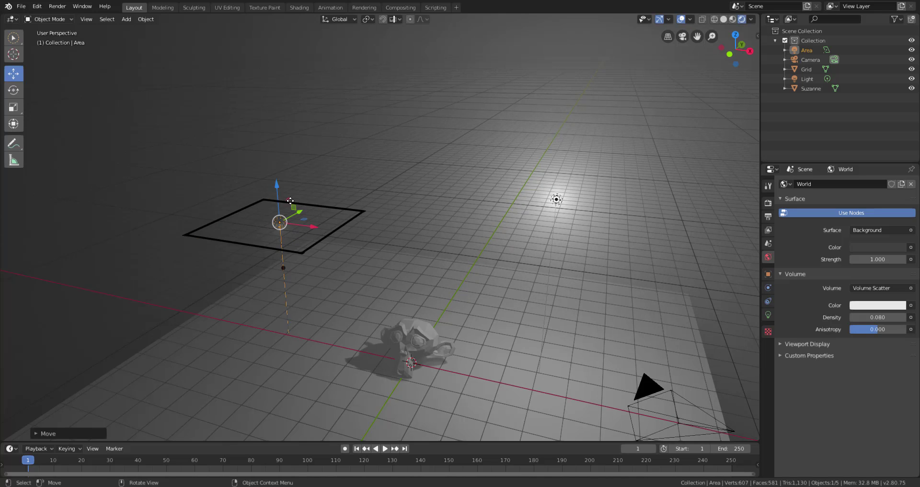
Step: Rotate the area light to face the monkey and reposition it along its axes so its beam aims at the head
left_click(13, 90)
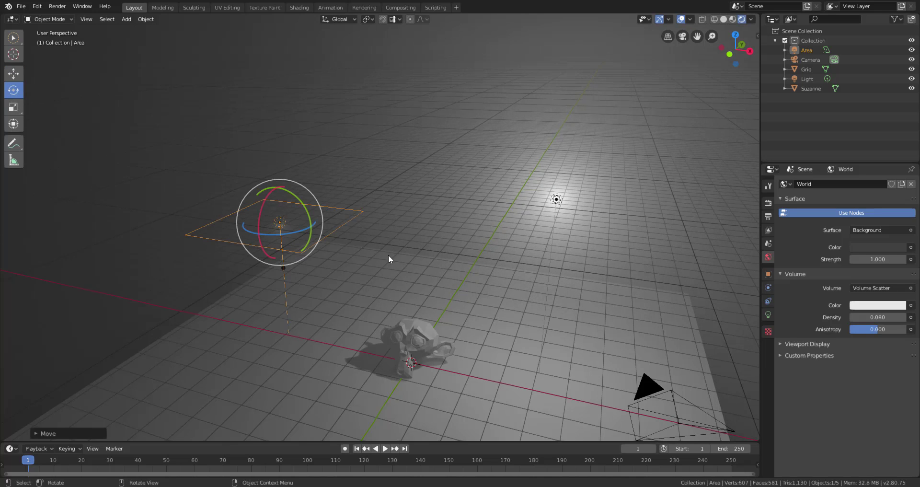
left_click(14, 39)
middle_click_drag(419, 294, 323, 265)
left_click(14, 73)
left_click_drag(296, 302, 312, 269)
middle_click_drag(421, 238, 309, 268)
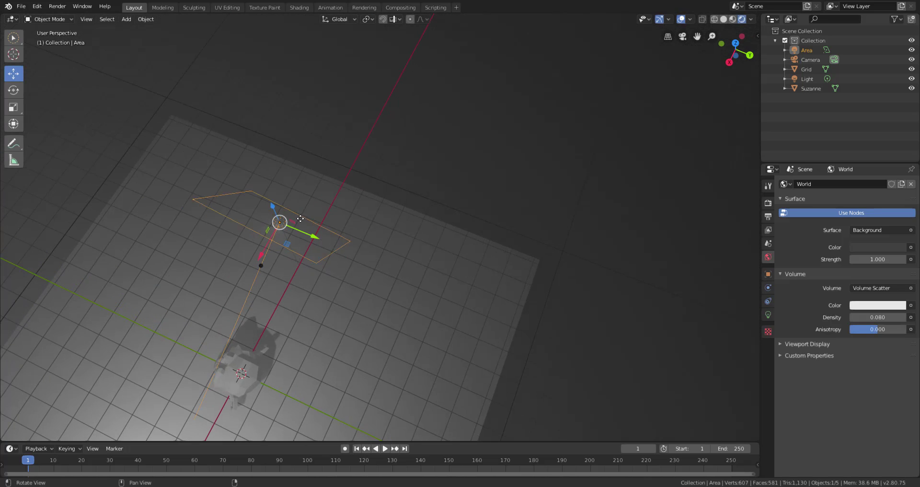
left_click_drag(312, 232, 233, 197)
left_click_drag(192, 239, 242, 330)
middle_click_drag(345, 354, 387, 263)
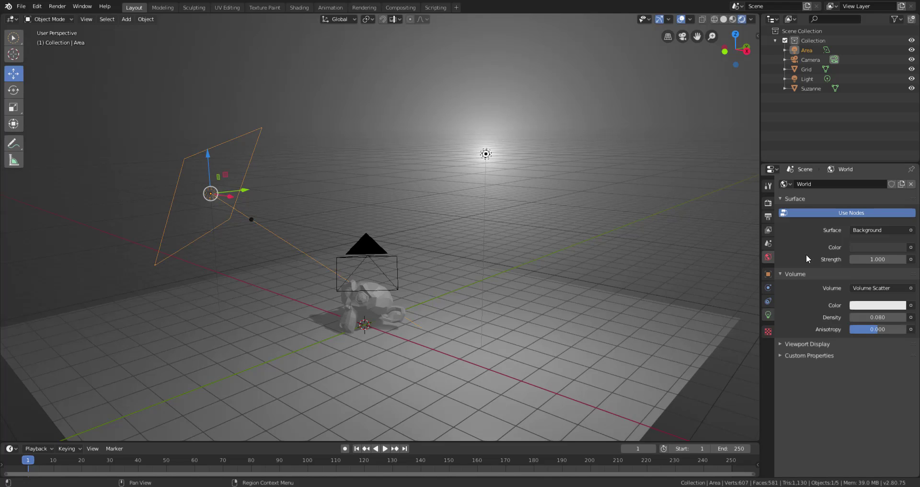
Step: Set the area light's power to about 234.8 W and its color to a light orange, then deselect it
left_click(769, 315)
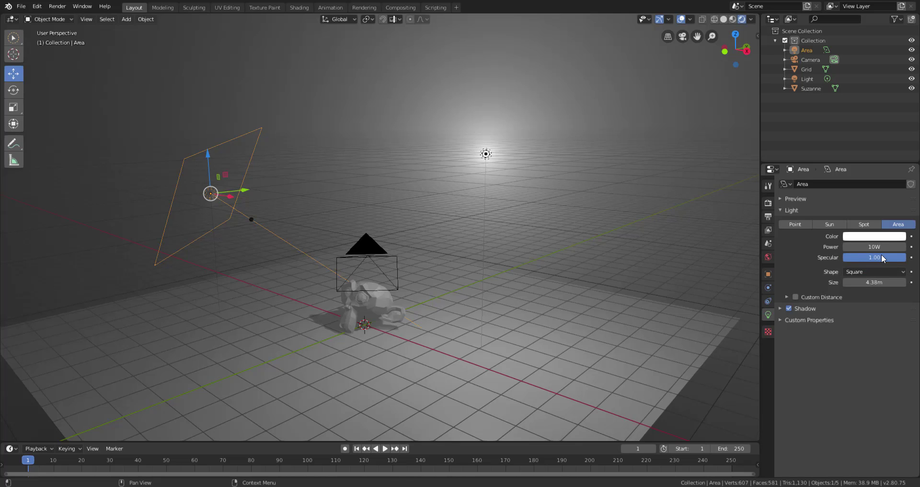
left_click_drag(875, 246, 916, 247)
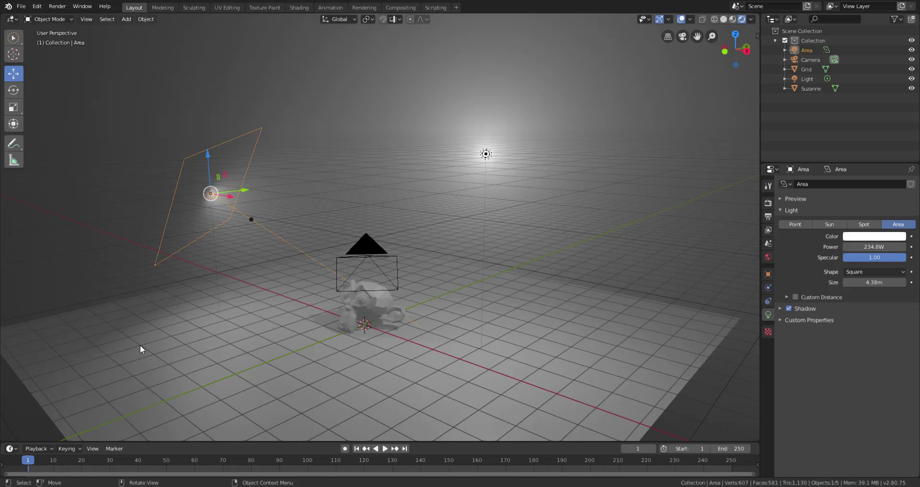
left_click(858, 237)
left_click(854, 160)
left_click_drag(854, 160, 856, 155)
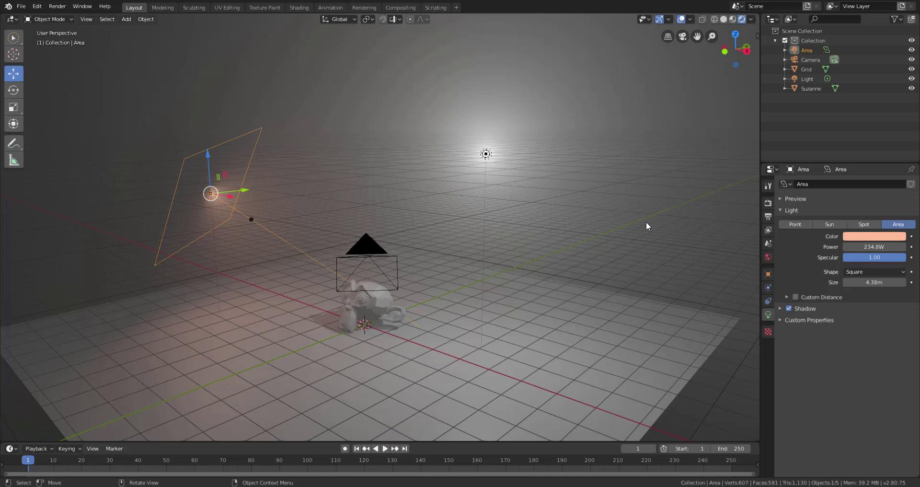
left_click(334, 196)
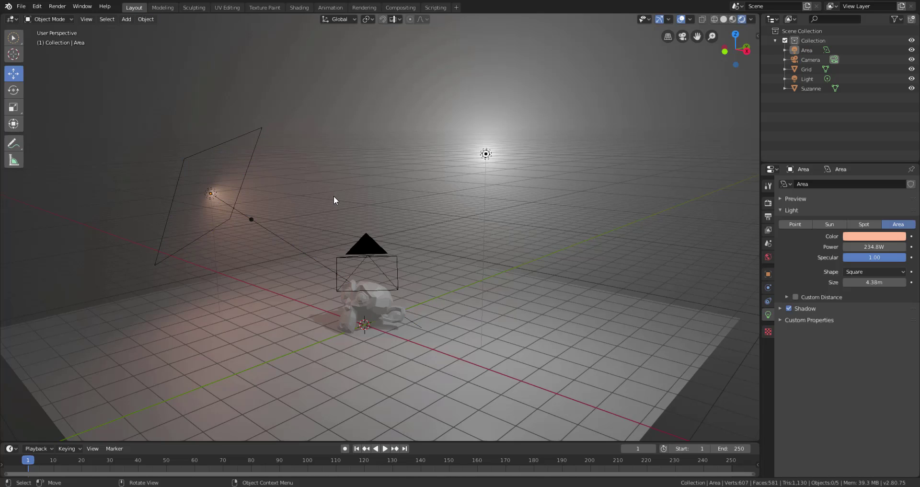
left_click(86, 7)
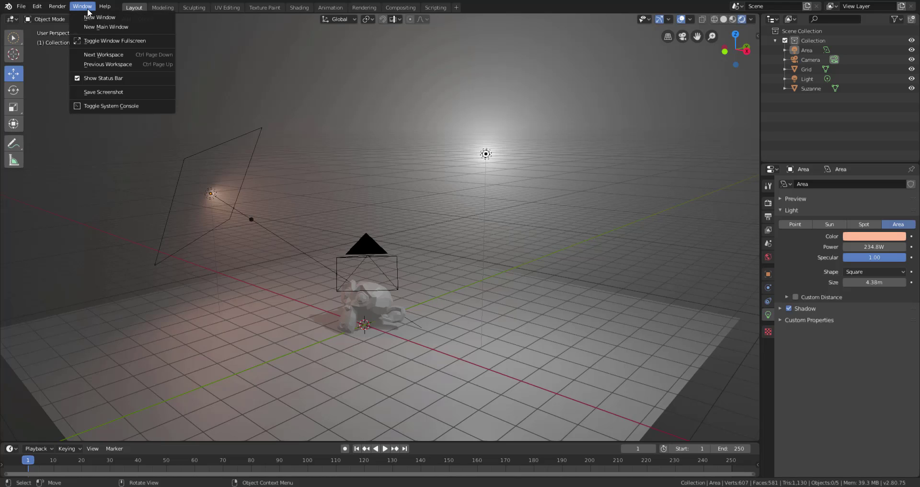
Step: Switch to the Shading workspace and show the 3D viewport in rendered shading, framed closer on the monkey head
left_click(298, 7)
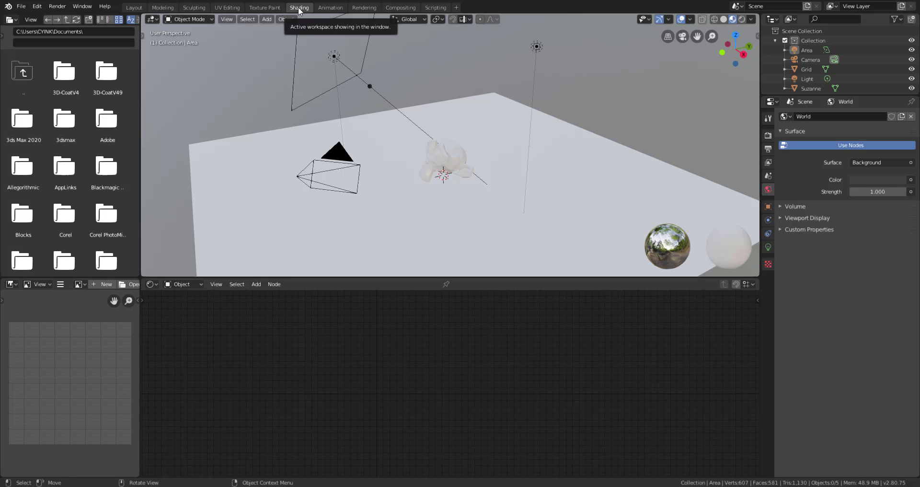
left_click(83, 6)
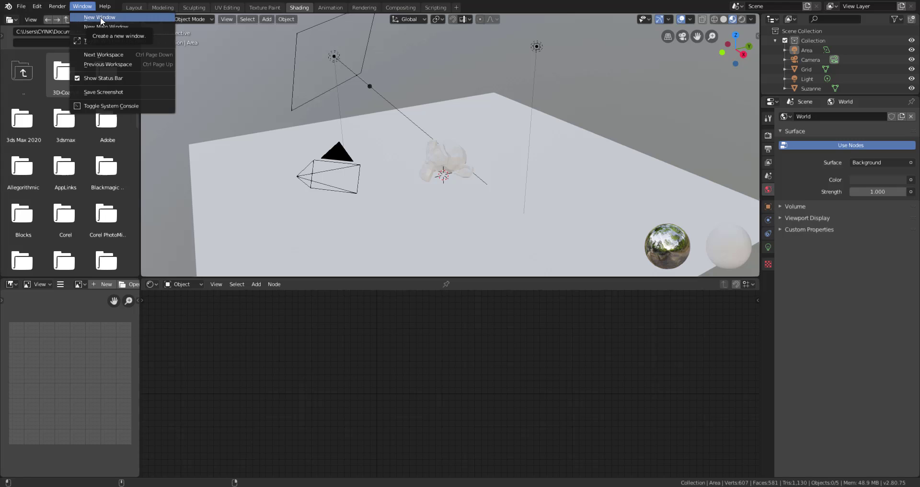
left_click(100, 16)
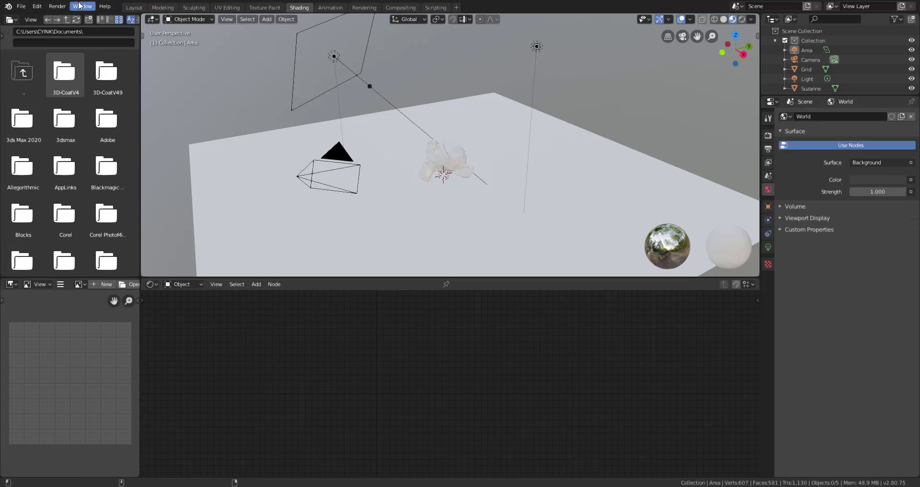
left_click(12, 285)
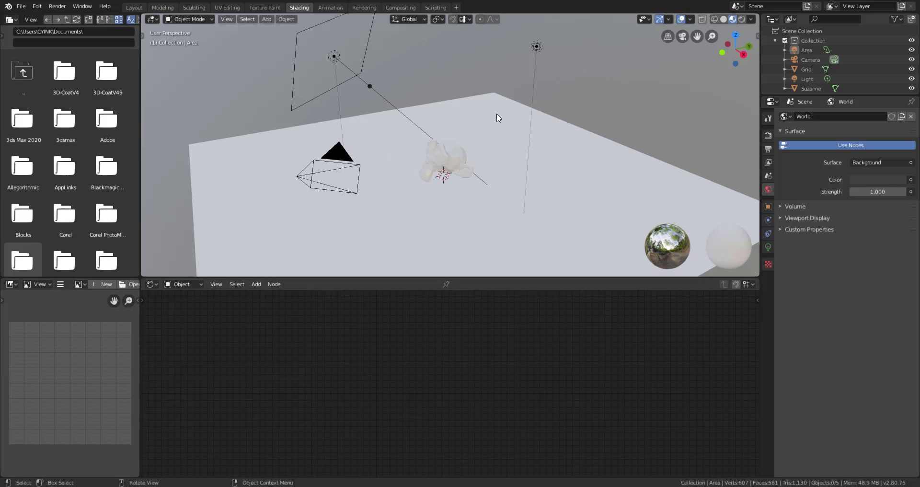
left_click(741, 19)
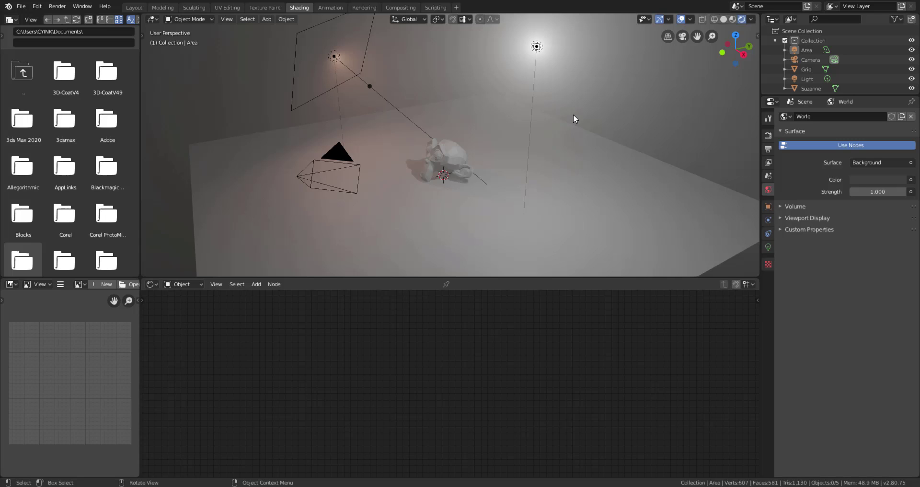
middle_click_drag(375, 192, 503, 190)
scroll(434, 175, "up", 3)
scroll(503, 190, "up", 2)
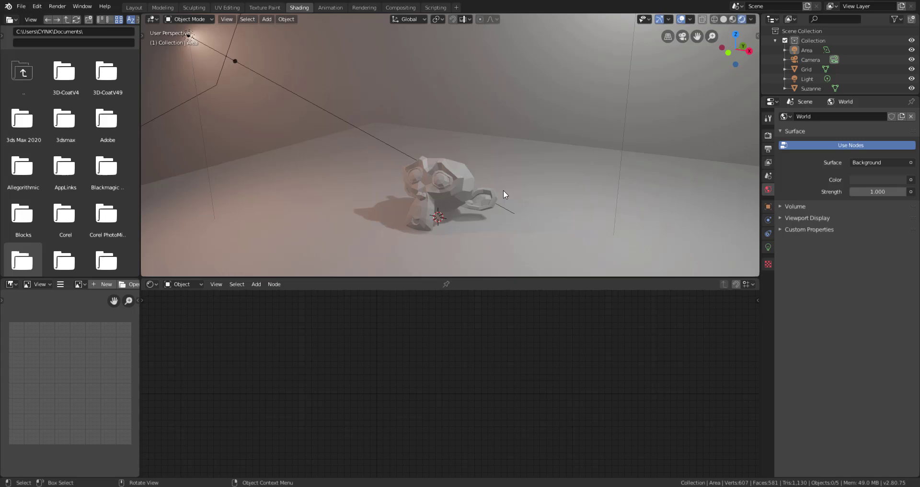
Step: Show the world's node tree in the shader editor and spread the Background and Volume Scatter nodes apart
left_click(187, 284)
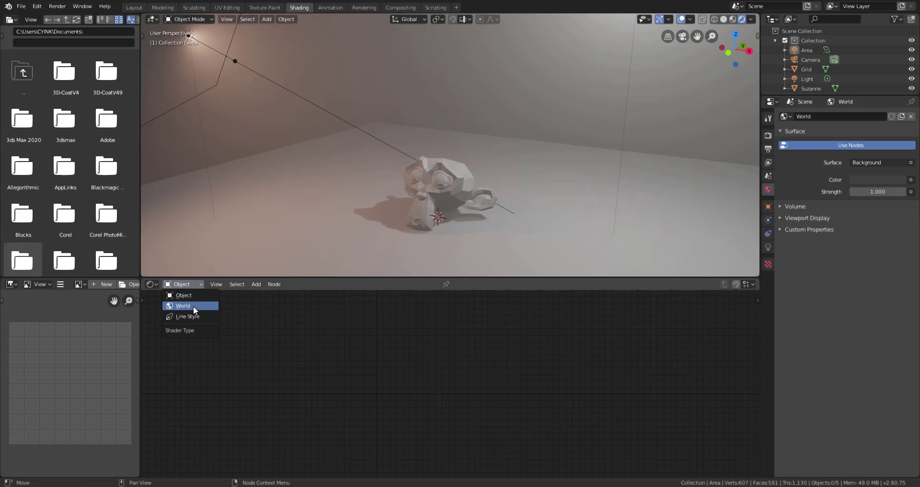
left_click(193, 306)
scroll(456, 403, "up", 1)
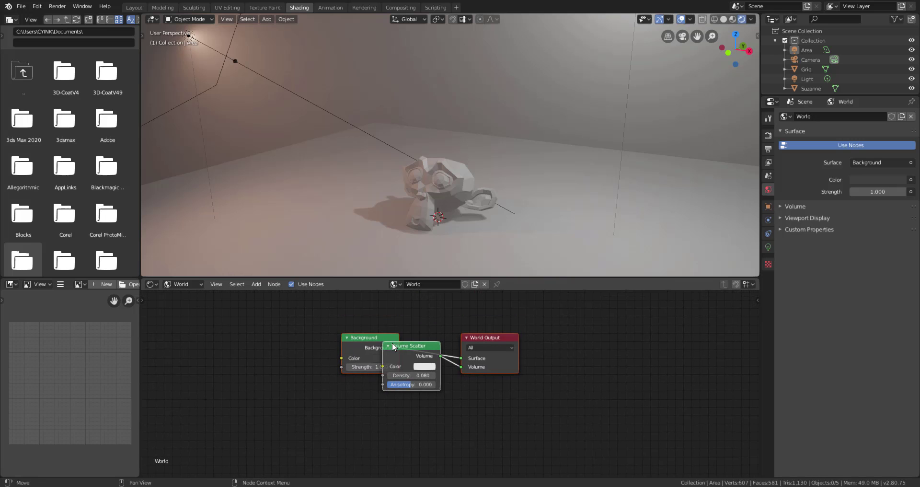
middle_click_drag(407, 346, 426, 401)
left_click_drag(409, 331, 321, 414)
left_click_drag(381, 325, 334, 313)
middle_click_drag(335, 313, 387, 303)
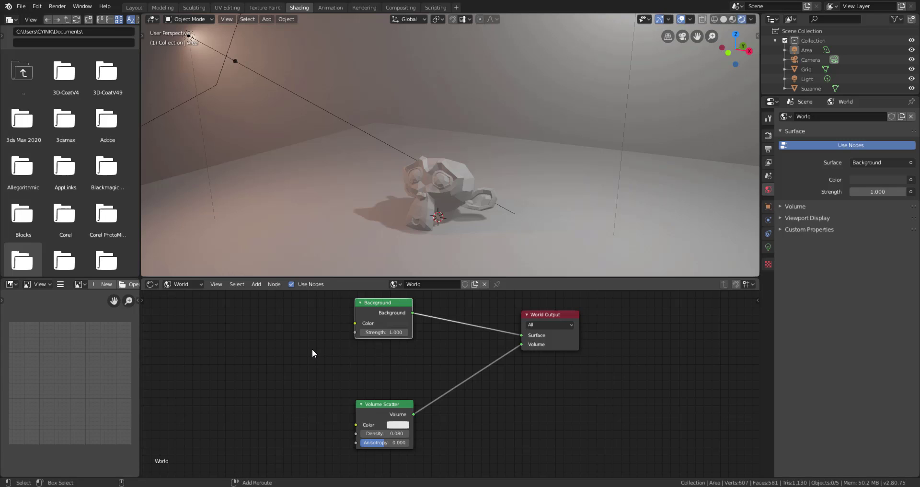
Step: Add a Voronoi Texture node beside the Background node and link its Color output to the Background's Color input
key("shift+a")
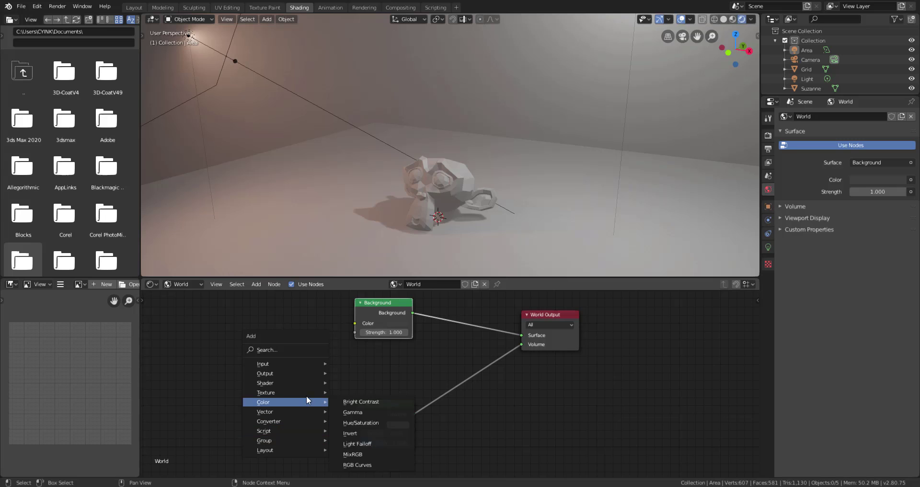
mouse_move(307, 391)
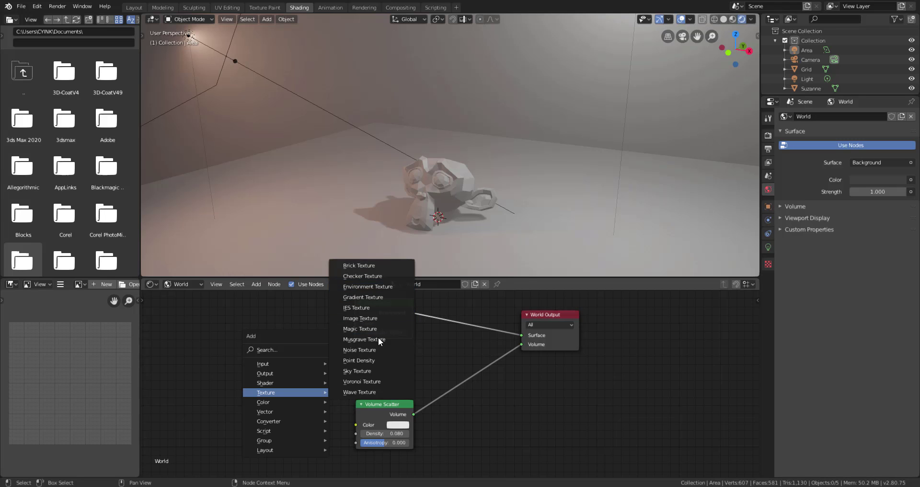
left_click(376, 380)
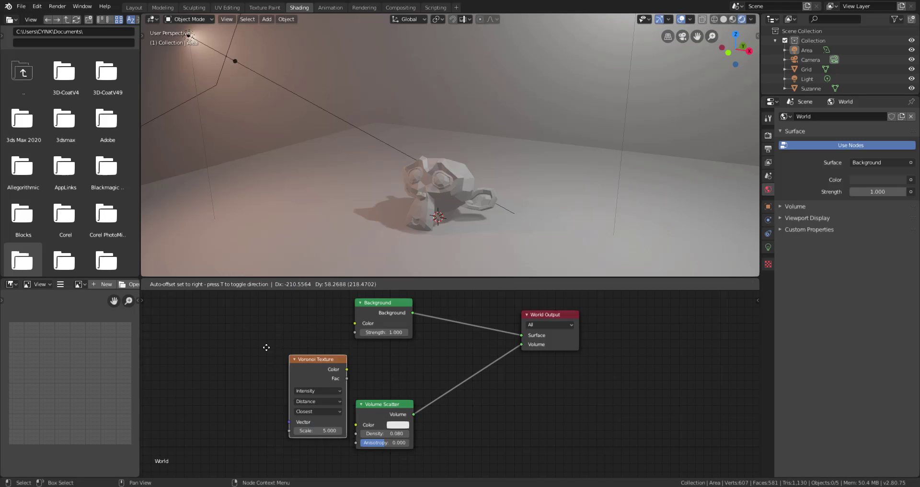
left_click(232, 327)
left_click_drag(287, 338, 311, 339)
left_click_drag(359, 323, 359, 323)
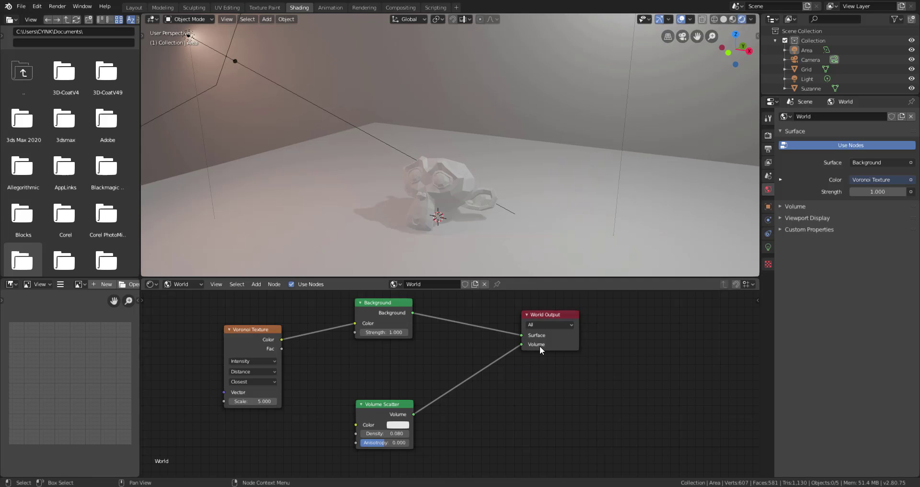
Step: Disconnect the Volume Scatter from the World Output and examine the Voronoi background around the monkey
left_click_drag(521, 344, 579, 380)
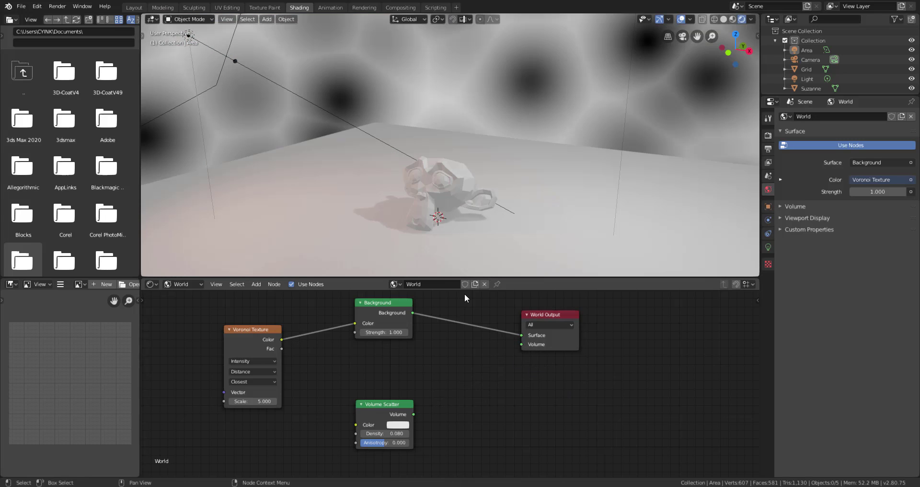
mouse_move(532, 185)
middle_mouse_down()
mouse_move(541, 163)
mouse_move(485, 163)
mouse_move(588, 145)
mouse_move(532, 174)
middle_mouse_up()
scroll(513, 197, "up", 5)
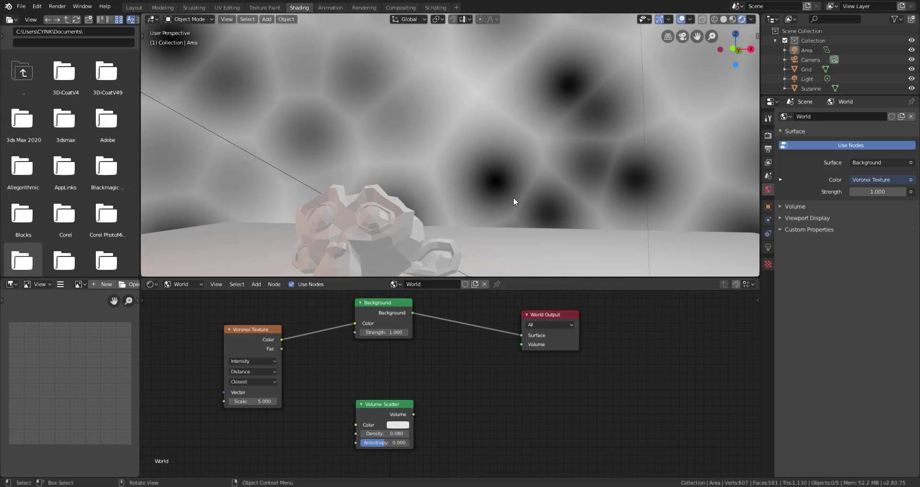
middle_click_drag(596, 131, 550, 151)
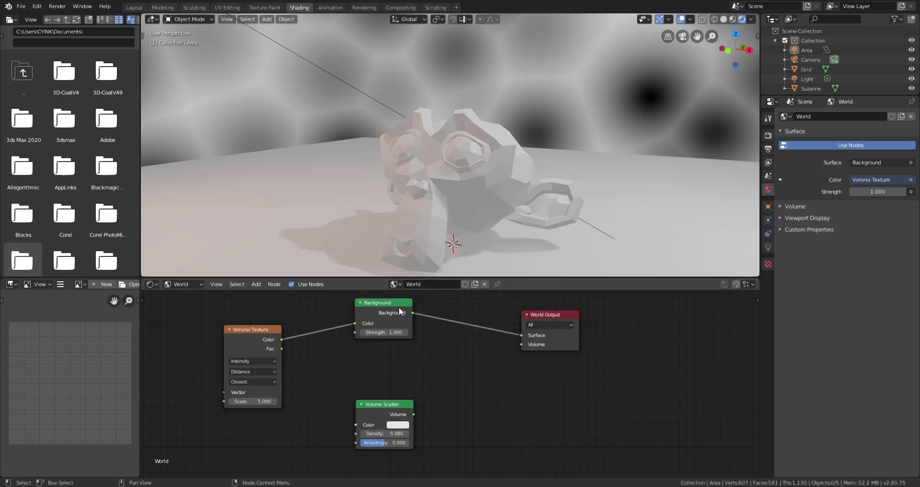
Step: Unlink the Voronoi Texture from the Background and reconnect the Volume Scatter to the World Output's Volume input
left_click_drag(356, 322, 320, 378)
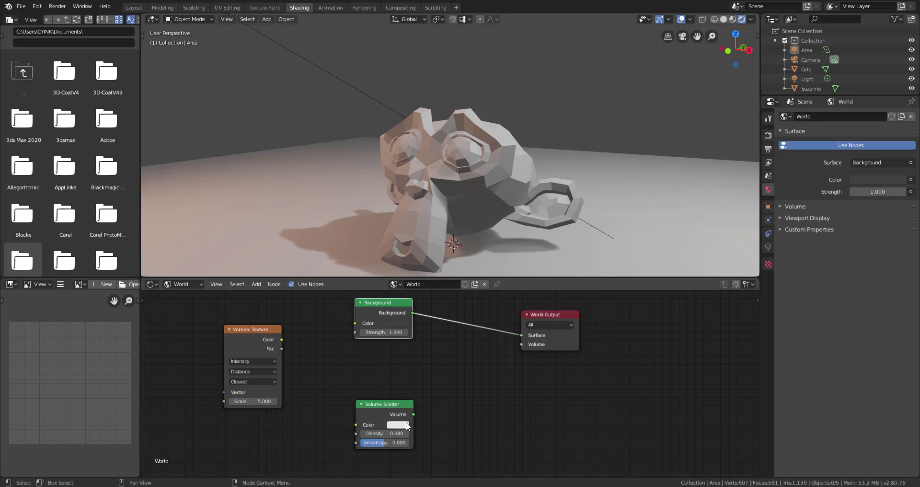
left_click_drag(413, 414, 523, 344)
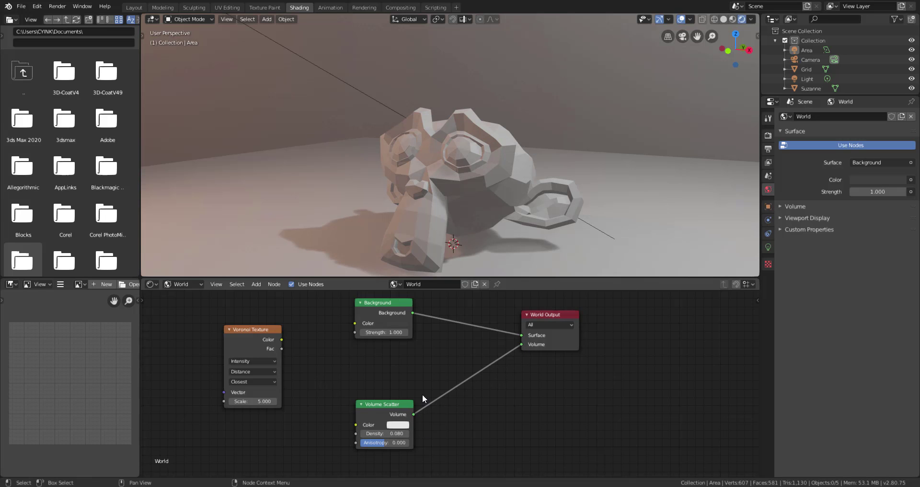
Step: Move the Volume Scatter node aside, add a Principled Volume node and link it to the World Output's Volume input instead
left_click_drag(393, 405, 568, 407)
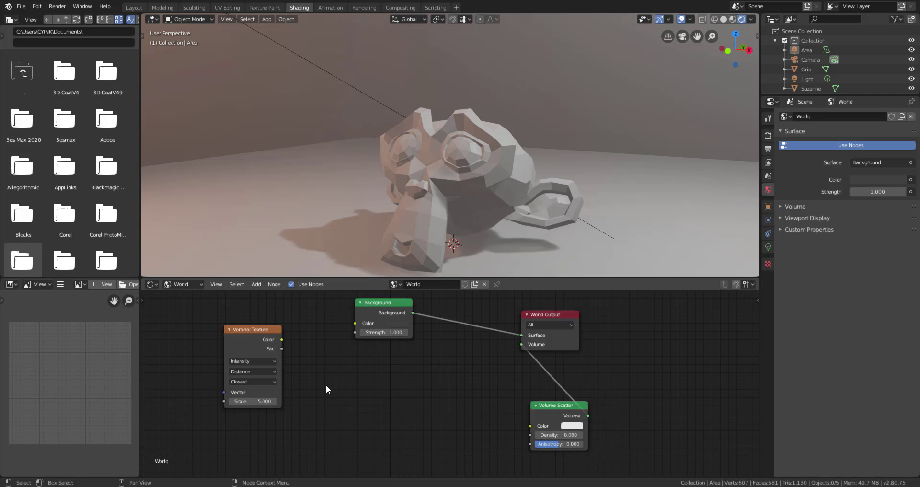
key("shift+a")
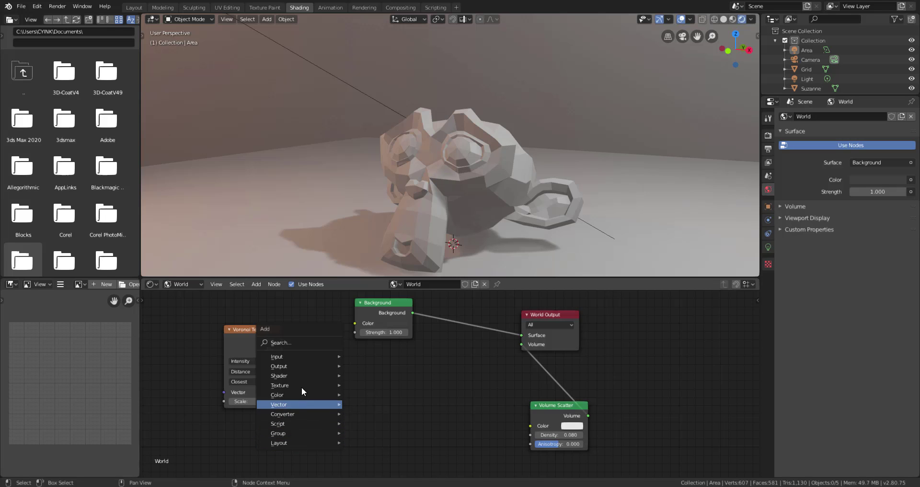
mouse_move(297, 375)
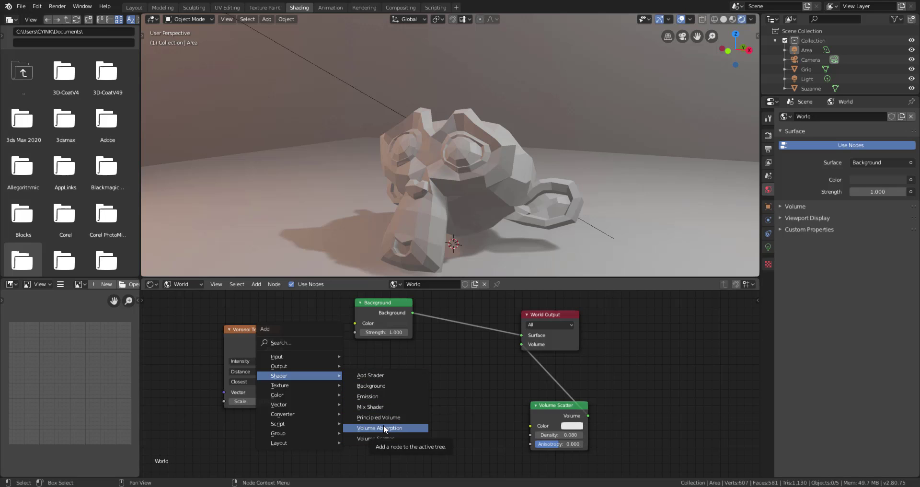
left_click(390, 417)
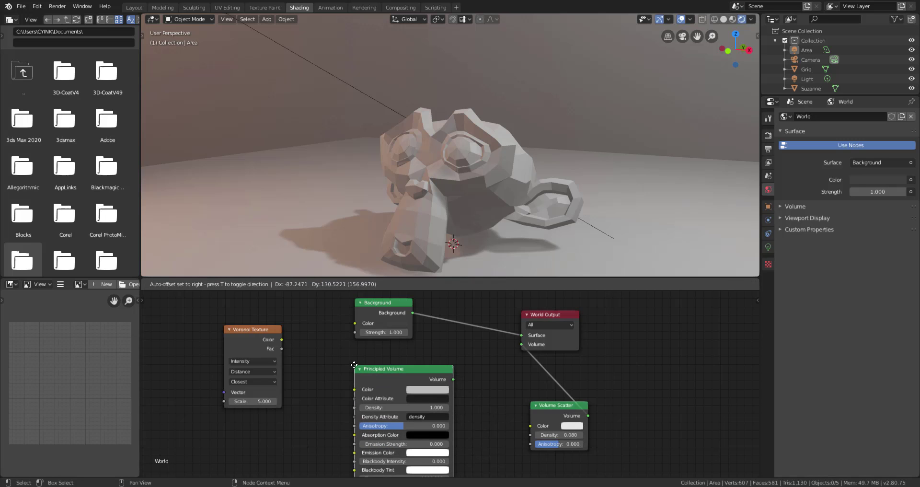
left_click(354, 364)
scroll(485, 355, "down", 3)
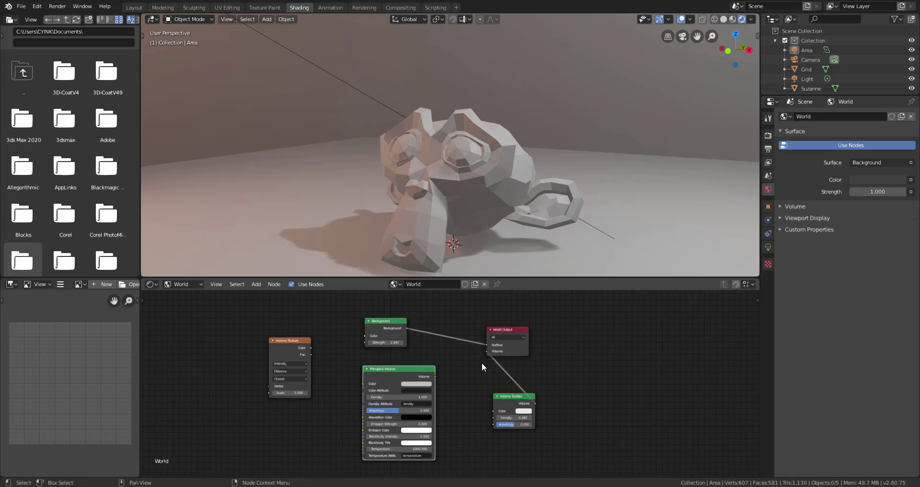
scroll(461, 388, "up", 1)
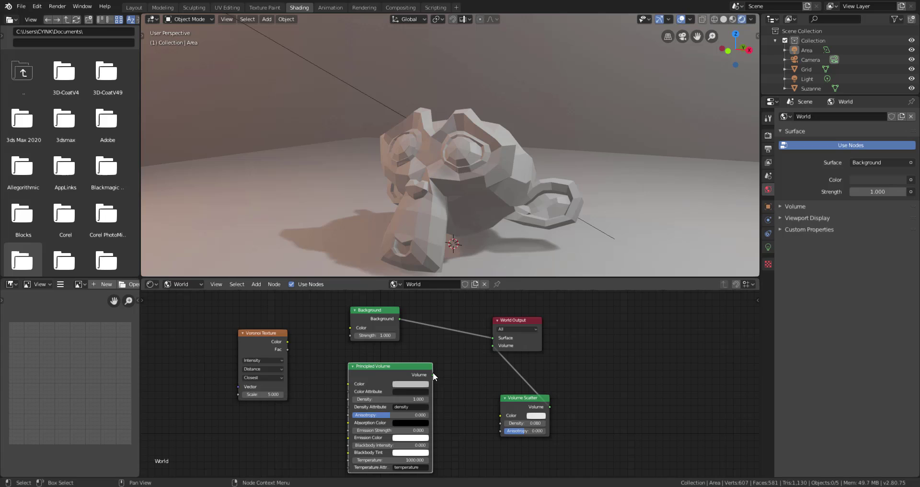
left_click_drag(433, 375, 463, 362)
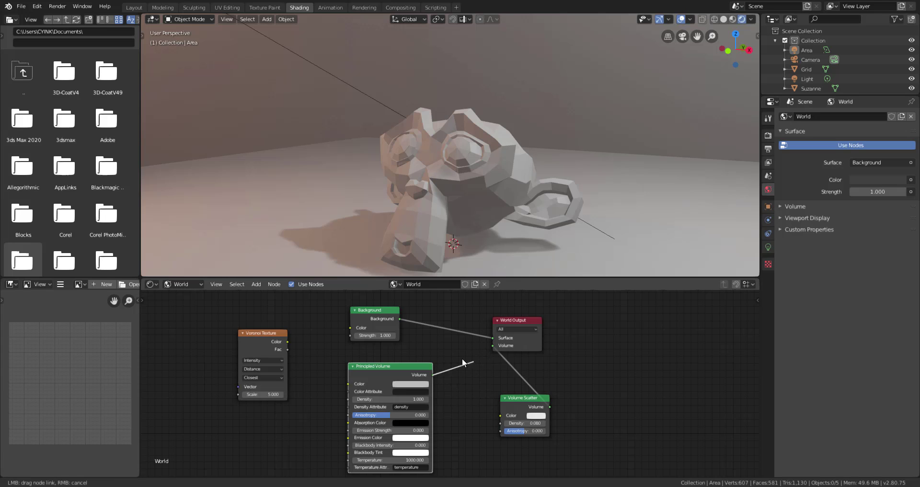
left_click_drag(438, 390, 496, 345)
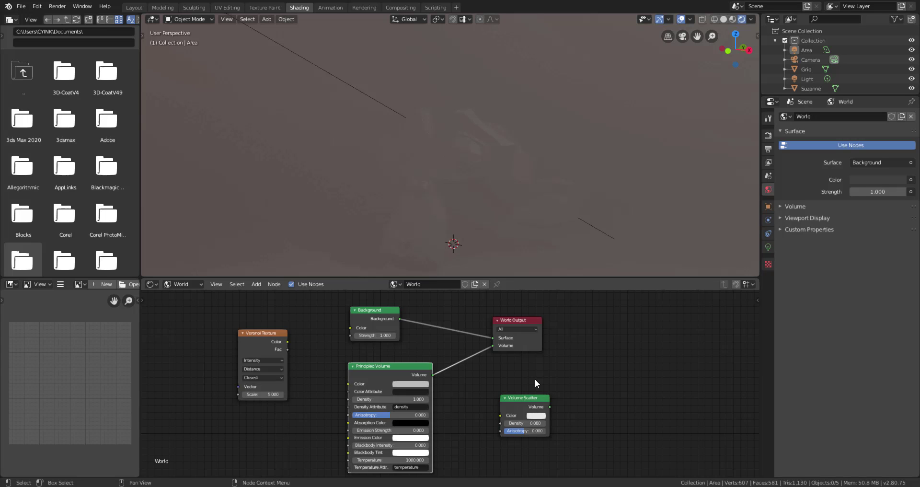
Step: Set the Principled Volume's density to 0.08 and its color to a medium purple
scroll(484, 421, "up", 3)
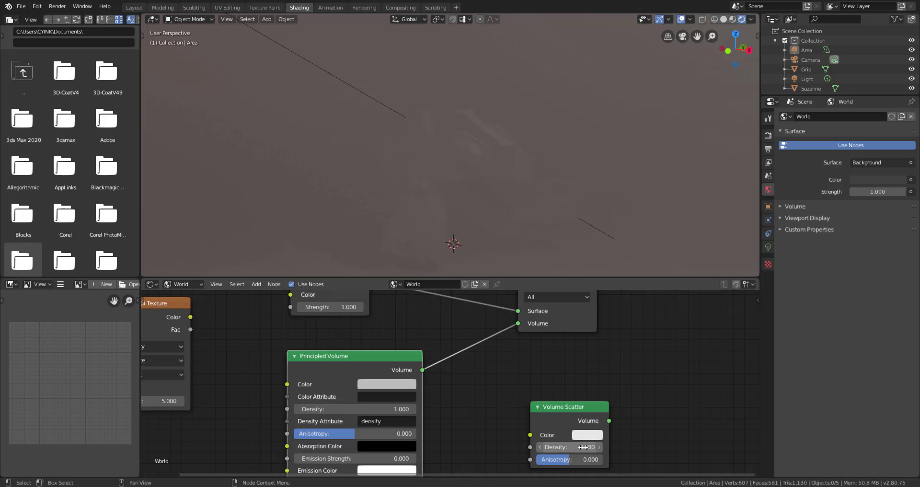
left_click(391, 411)
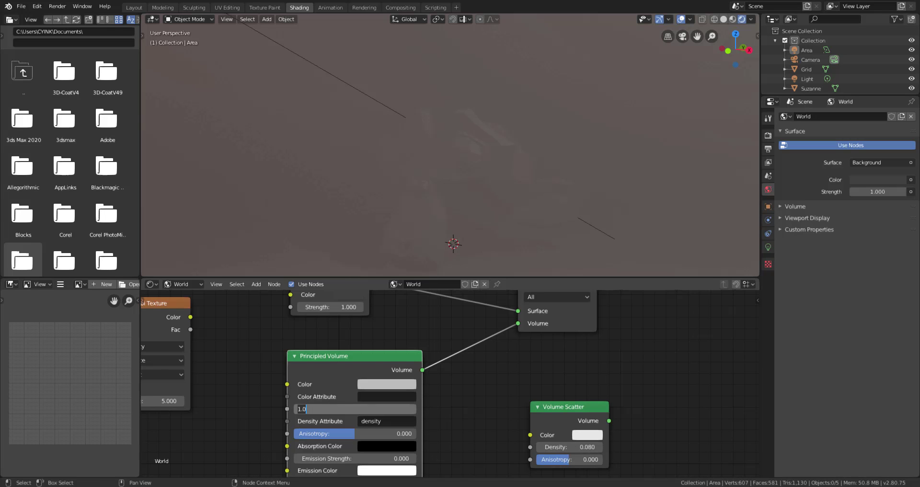
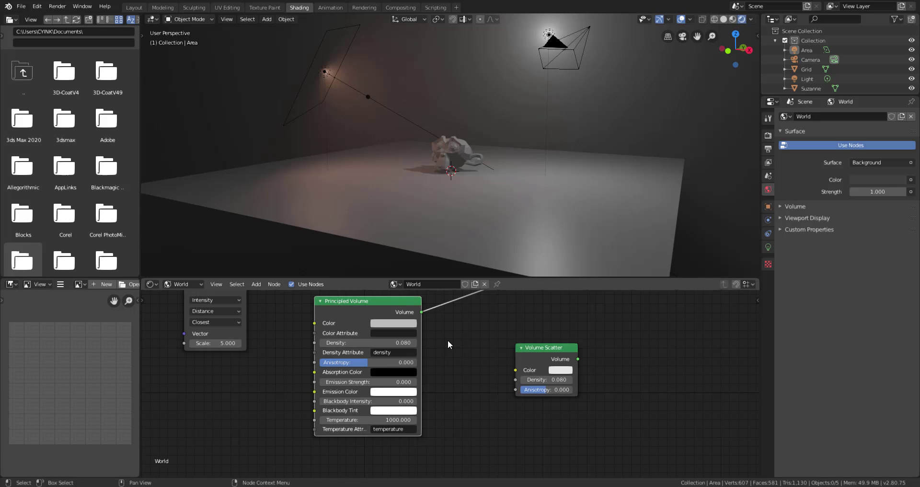
left_click(392, 325)
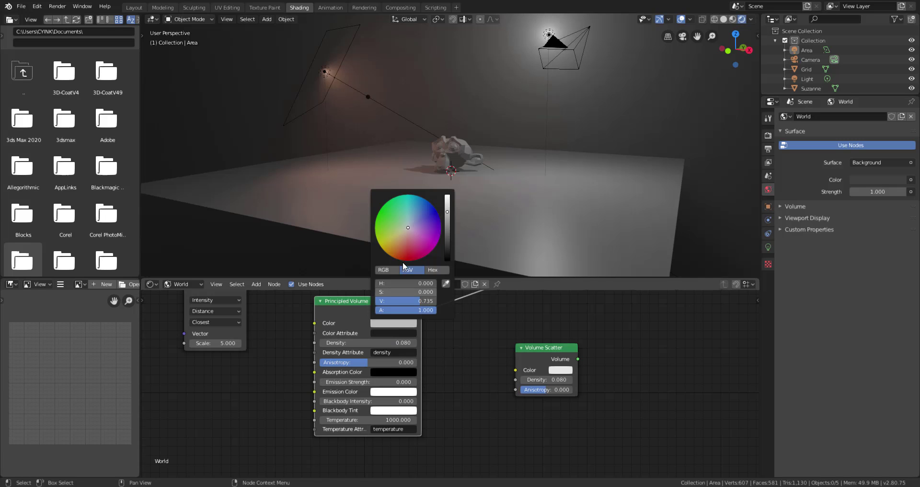
left_click_drag(404, 227, 421, 223)
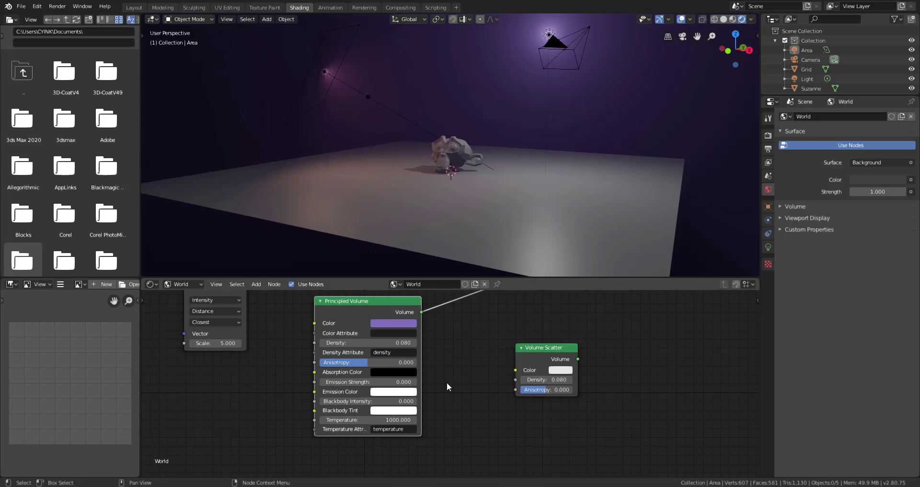
Step: Change the Principled Volume's emission color to a bright green
scroll(431, 395, "up", 1)
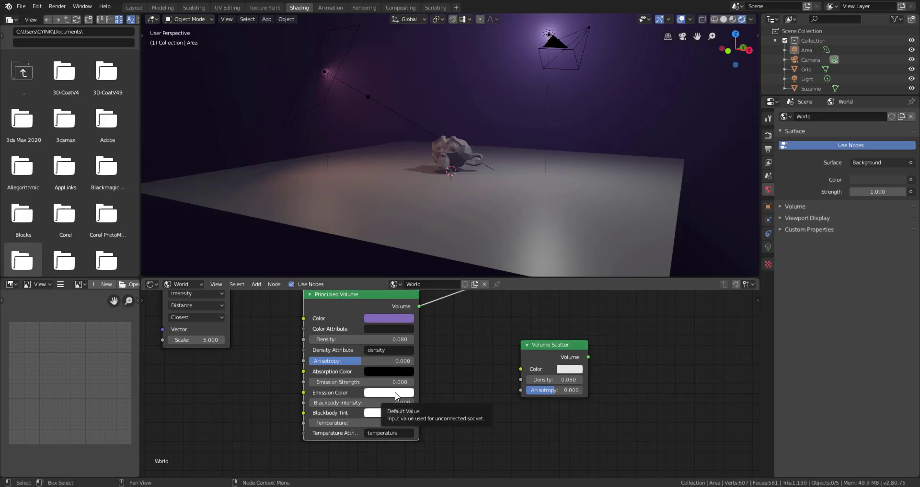
left_click(395, 395)
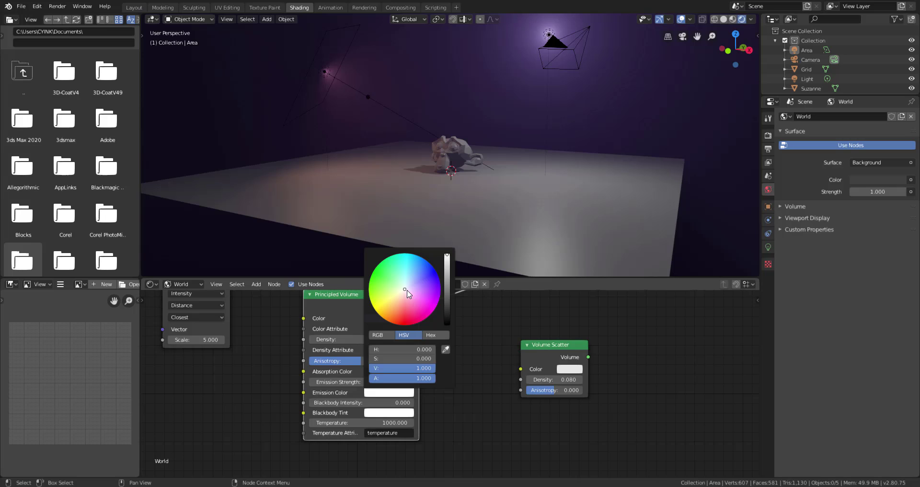
left_click_drag(406, 291, 376, 289)
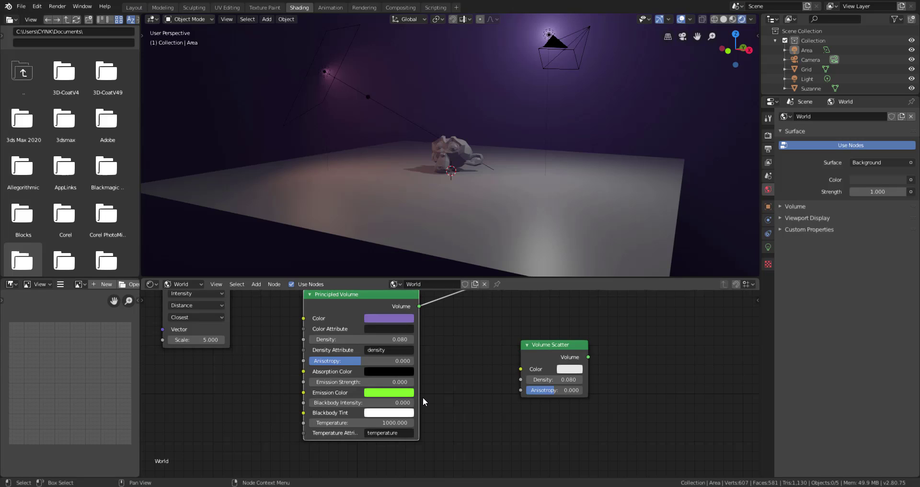
Step: Try an emission strength of 0.08 on the Principled Volume node
mouse_move(356, 381)
left_mouse_down()
mouse_move(432, 383)
mouse_move(357, 382)
left_mouse_up()
left_click(356, 382)
type("0.0")
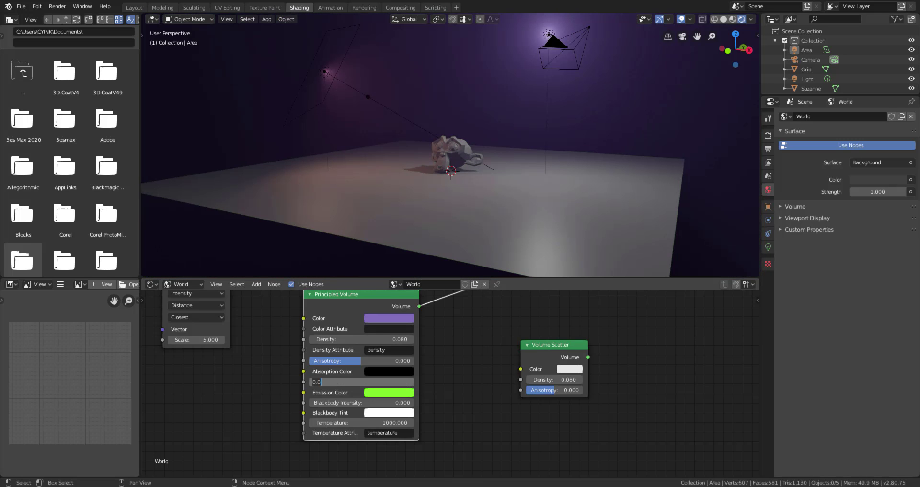
type("8")
key("Return")
Step: Set the Principled Volume's emission strength to 0.001
left_click(356, 382)
key("BackSpace")
key("BackSpace")
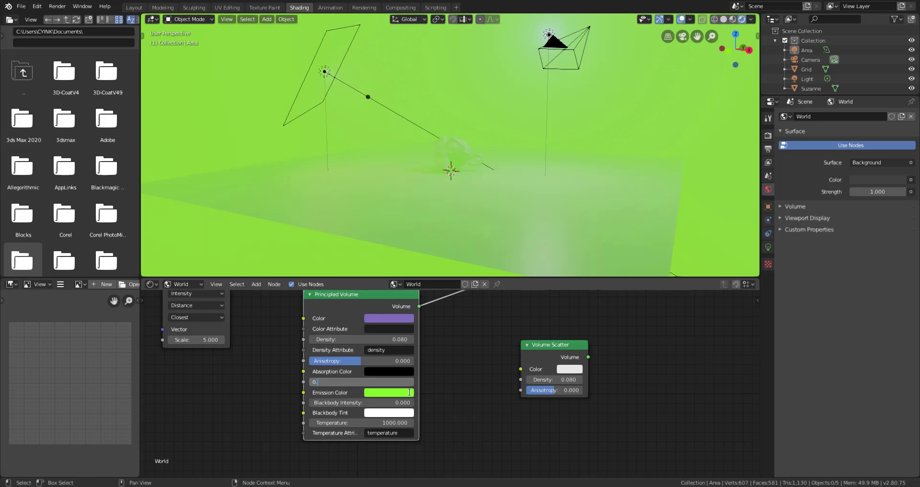
type("001")
key("Return")
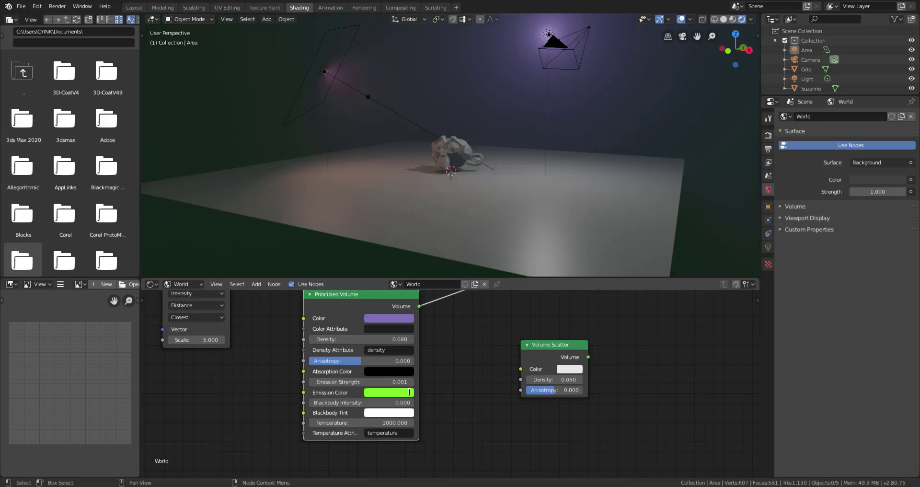
middle_click_drag(448, 174, 535, 150)
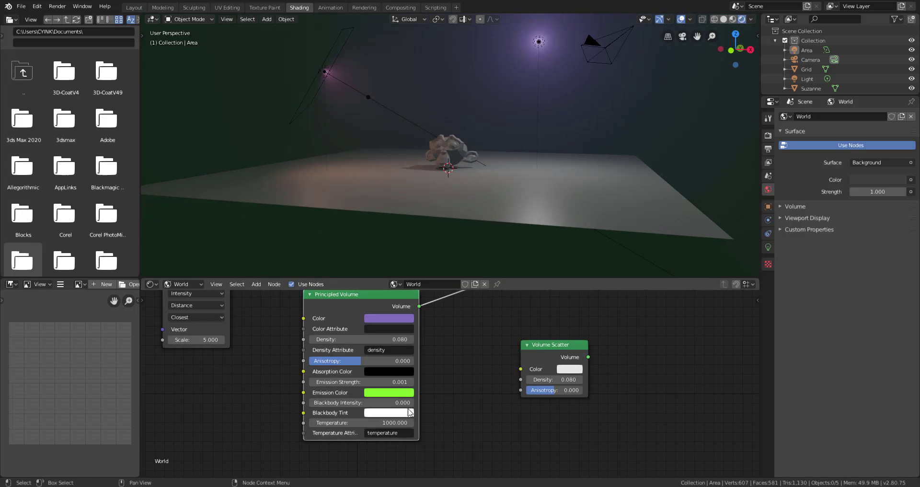
Step: Change the Principled Volume's emission color to a pale pink with hue about 0.894 and saturation about 0.16
left_click(394, 394)
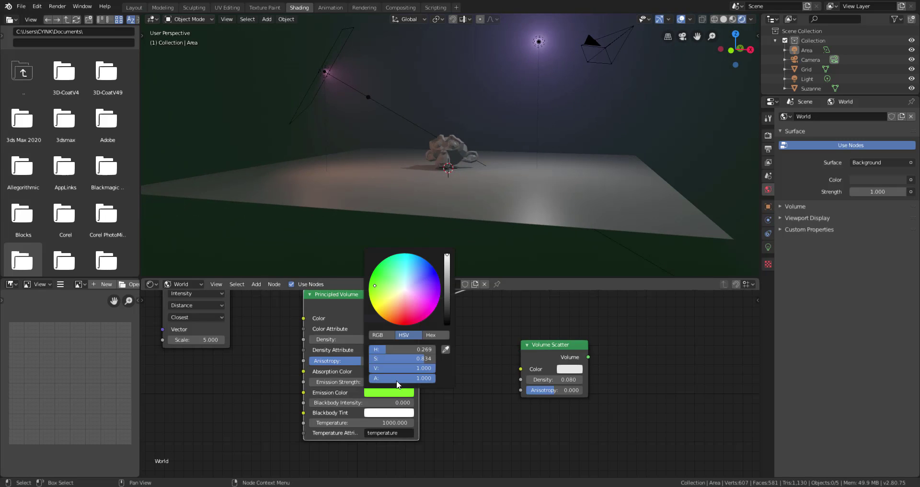
mouse_move(431, 301)
left_mouse_down()
mouse_move(374, 290)
mouse_move(395, 311)
mouse_move(416, 297)
mouse_move(413, 281)
mouse_move(409, 294)
left_mouse_up()
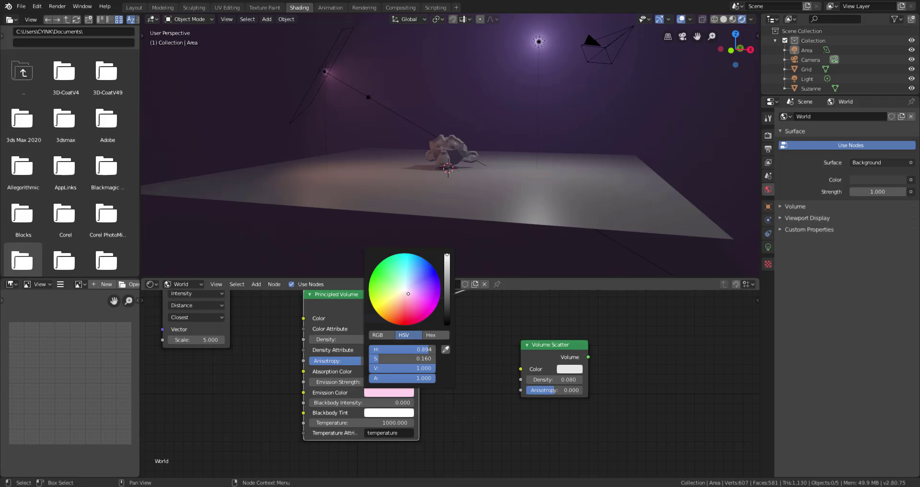
scroll(464, 394, "up", 1)
middle_click_drag(463, 372, 459, 435)
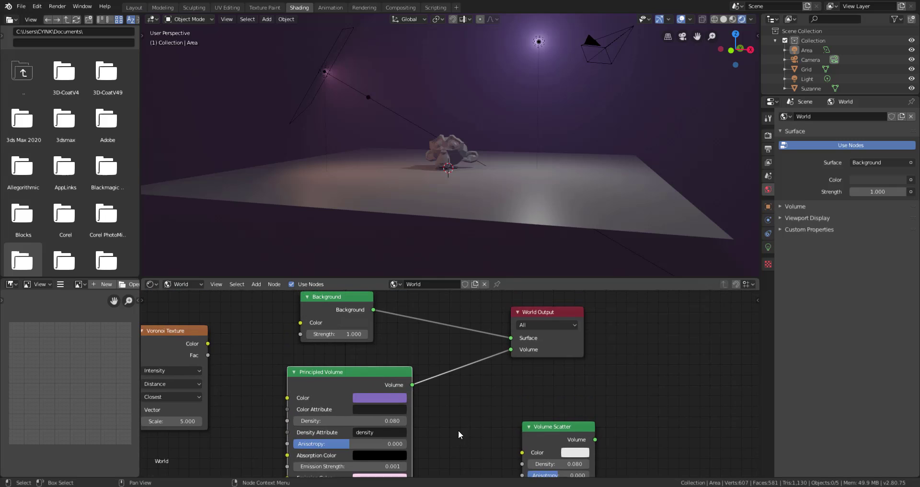
scroll(457, 415, "down", 2)
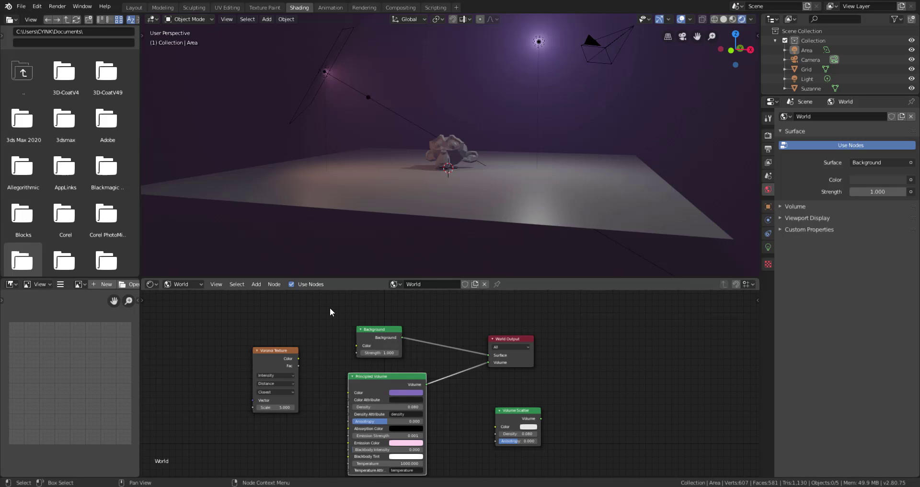
Step: Select the monkey head on the floor in the 3D scene
scroll(439, 176, "up", 8)
scroll(527, 173, "up", 2)
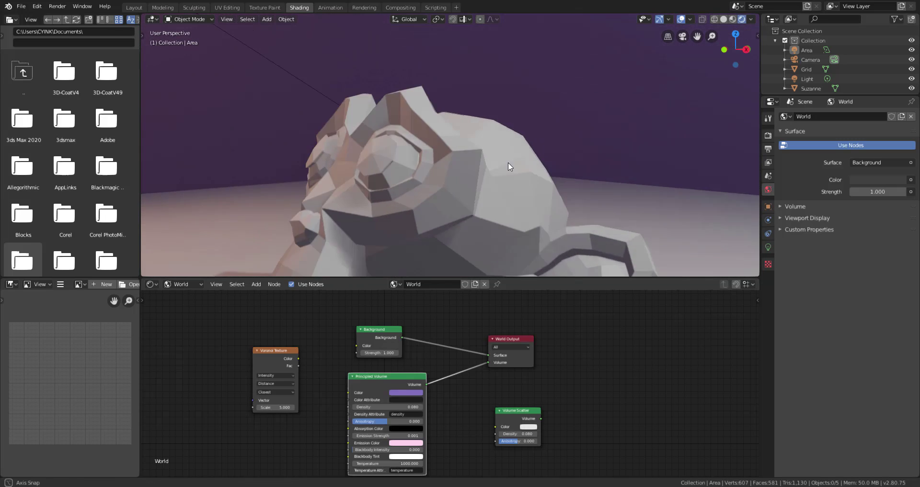
scroll(504, 184, "down", 5)
left_click(450, 168)
scroll(450, 167, "up", 4)
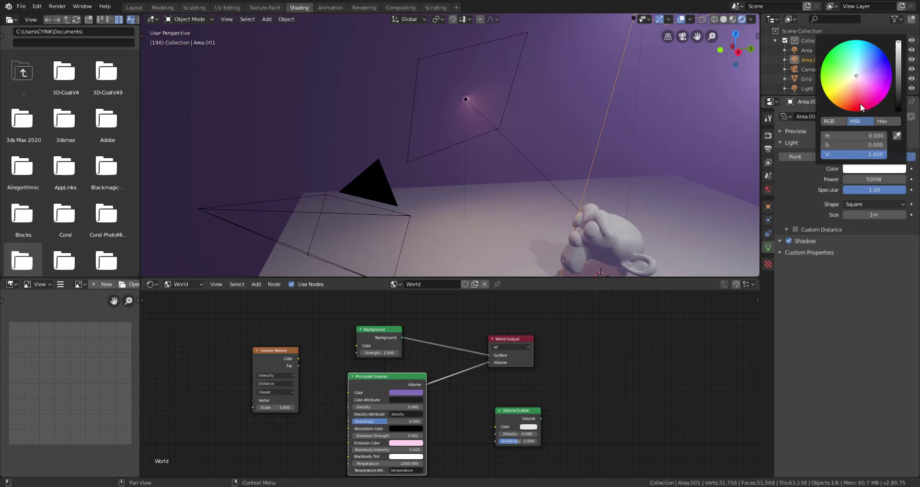
Step: Tint the Area.001 light a very pale pink and check how it lights the monkey head's face
mouse_move(846, 84)
left_mouse_down()
mouse_move(845, 67)
mouse_move(864, 80)
left_mouse_up()
middle_click_drag(695, 115, 616, 225)
scroll(567, 200, "up", 3)
middle_click_drag(630, 185, 617, 250)
scroll(577, 206, "up", 3)
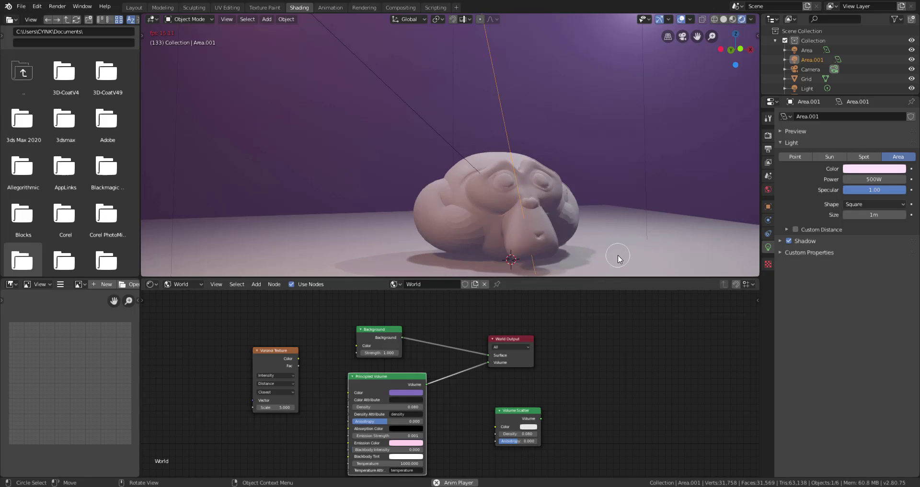